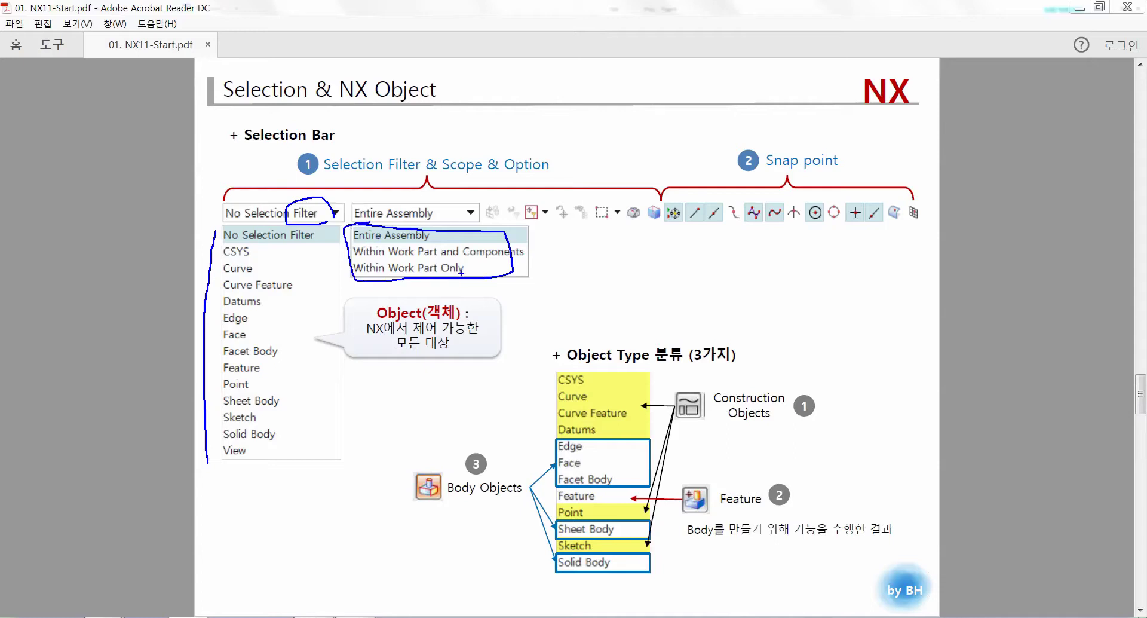
pyautogui.press('e')
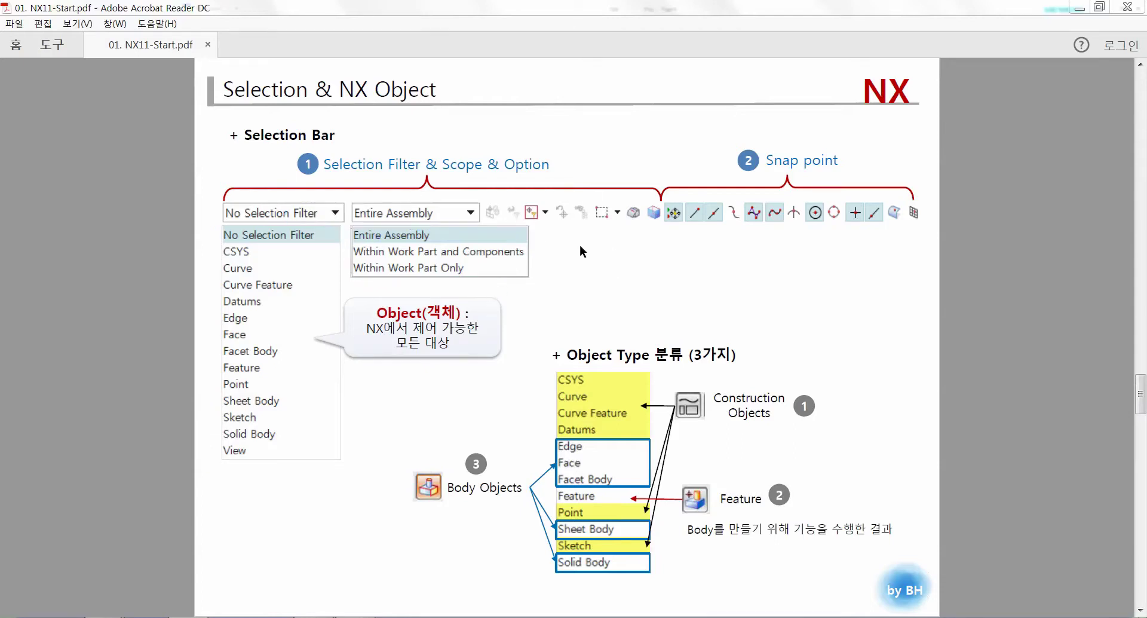
pyautogui.moveTo(488, 222); pyautogui.dragTo(649, 227)
pyautogui.press('Escape')
pyautogui.moveTo(478, 354)
pyautogui.mouseDown()
pyautogui.moveTo(384, 365)
pyautogui.moveTo(358, 340)
pyautogui.moveTo(365, 312)
pyautogui.moveTo(413, 291)
pyautogui.moveTo(487, 300)
pyautogui.moveTo(478, 355)
pyautogui.mouseUp()
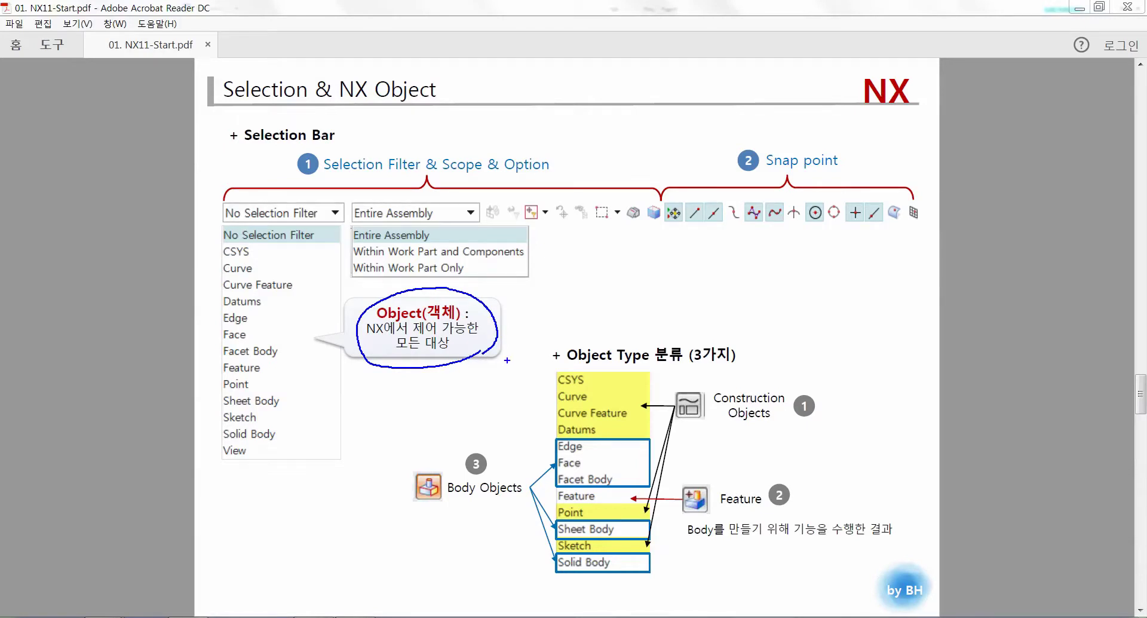
pyautogui.moveTo(559, 364); pyautogui.dragTo(734, 358)
pyautogui.moveTo(335, 292); pyautogui.dragTo(363, 276)
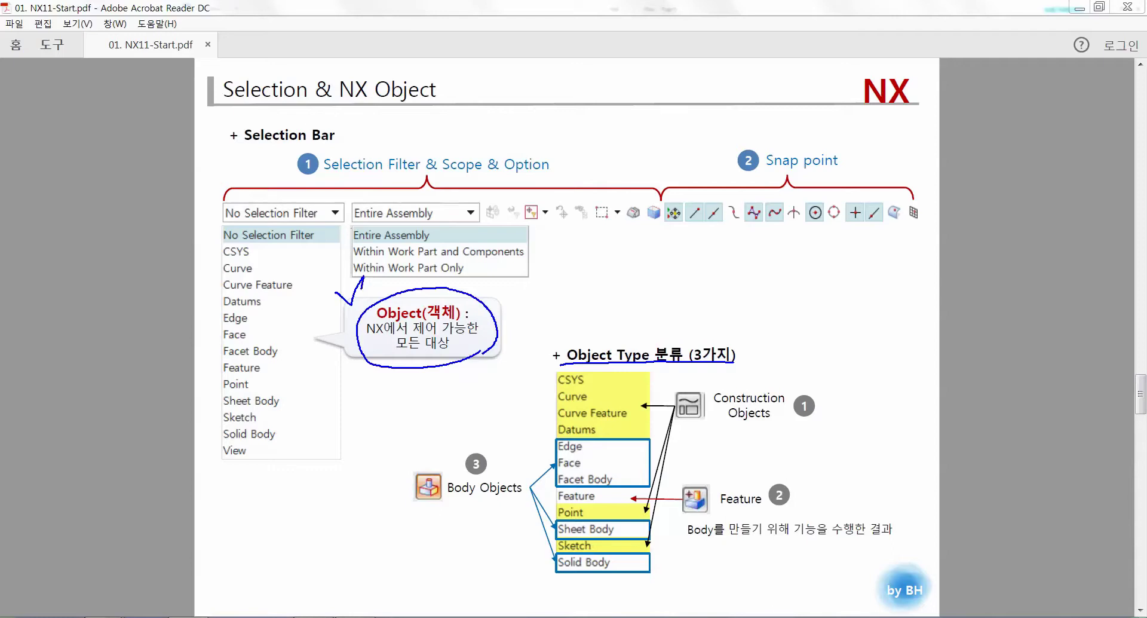
pyautogui.moveTo(361, 289)
pyautogui.mouseDown()
pyautogui.moveTo(353, 312)
pyautogui.moveTo(343, 298)
pyautogui.mouseUp()
pyautogui.moveTo(619, 360)
pyautogui.mouseDown()
pyautogui.moveTo(608, 339)
pyautogui.moveTo(674, 329)
pyautogui.moveTo(681, 358)
pyautogui.mouseUp()
pyautogui.press('Escape')
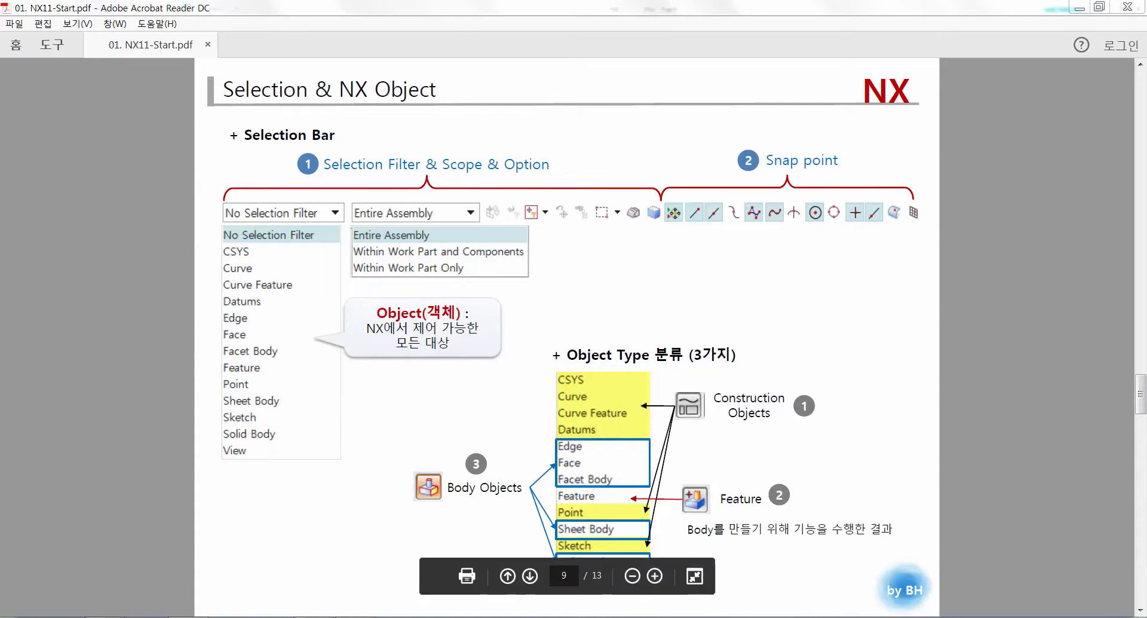
# Switch to NX and create a new model part
pyautogui.hotkey('alt', 'Tab')
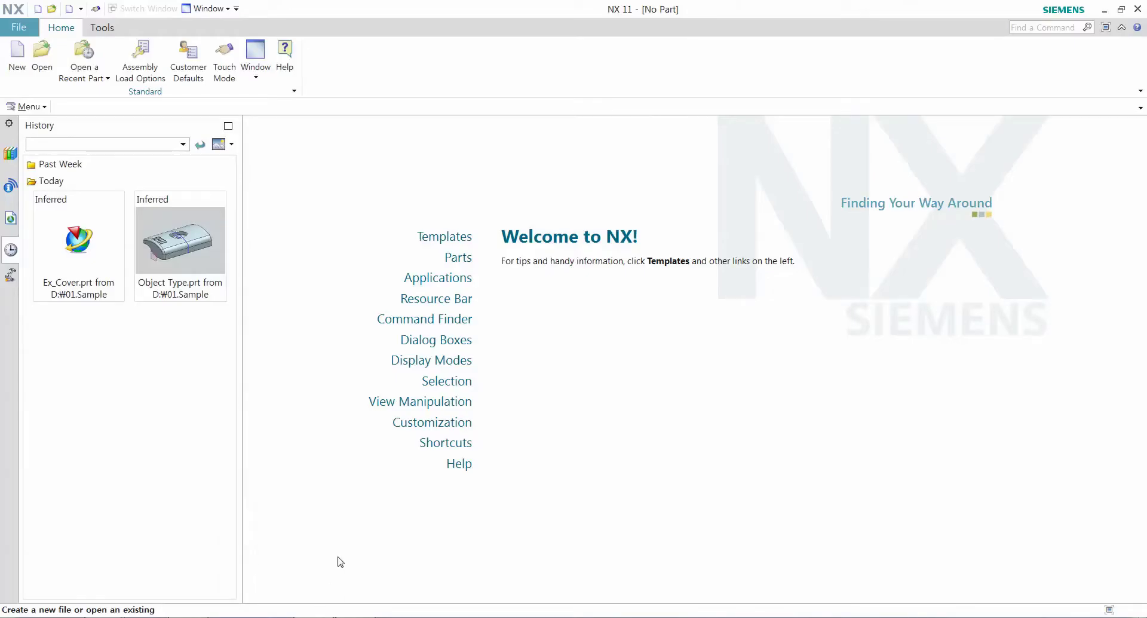
pyautogui.click(16, 50)
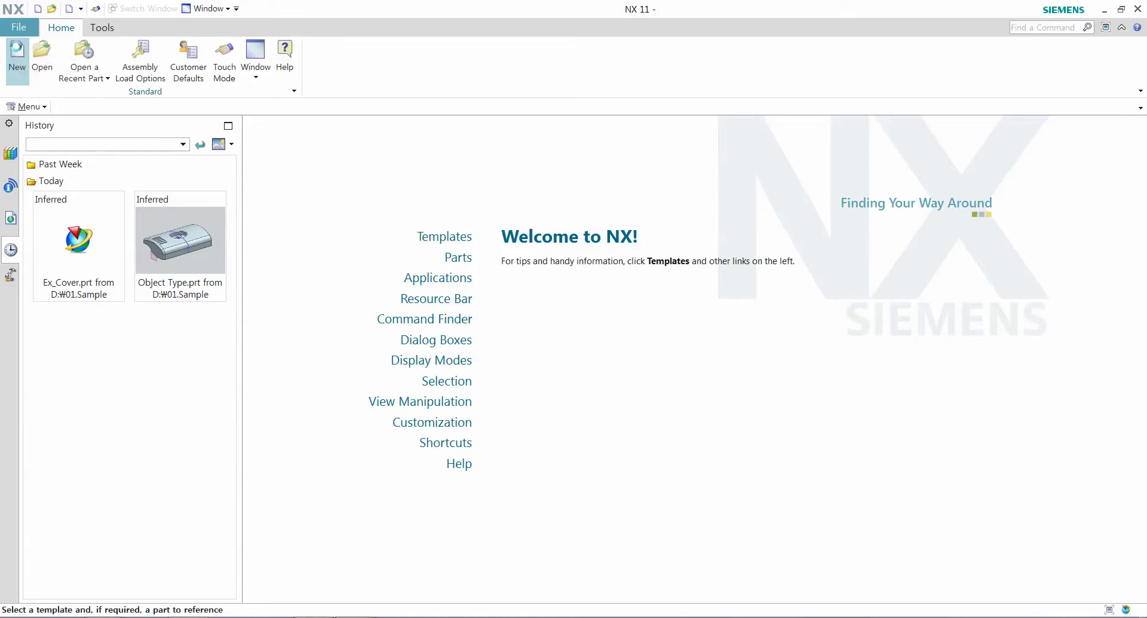
pyautogui.click(735, 509)
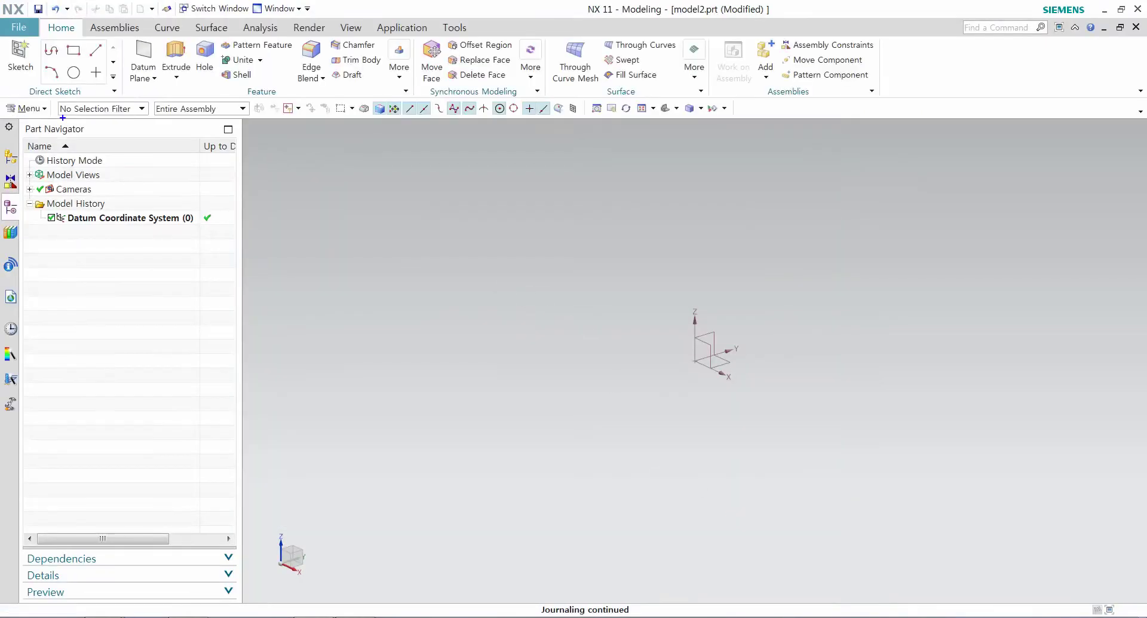
pyautogui.moveTo(53, 120); pyautogui.dragTo(555, 123)
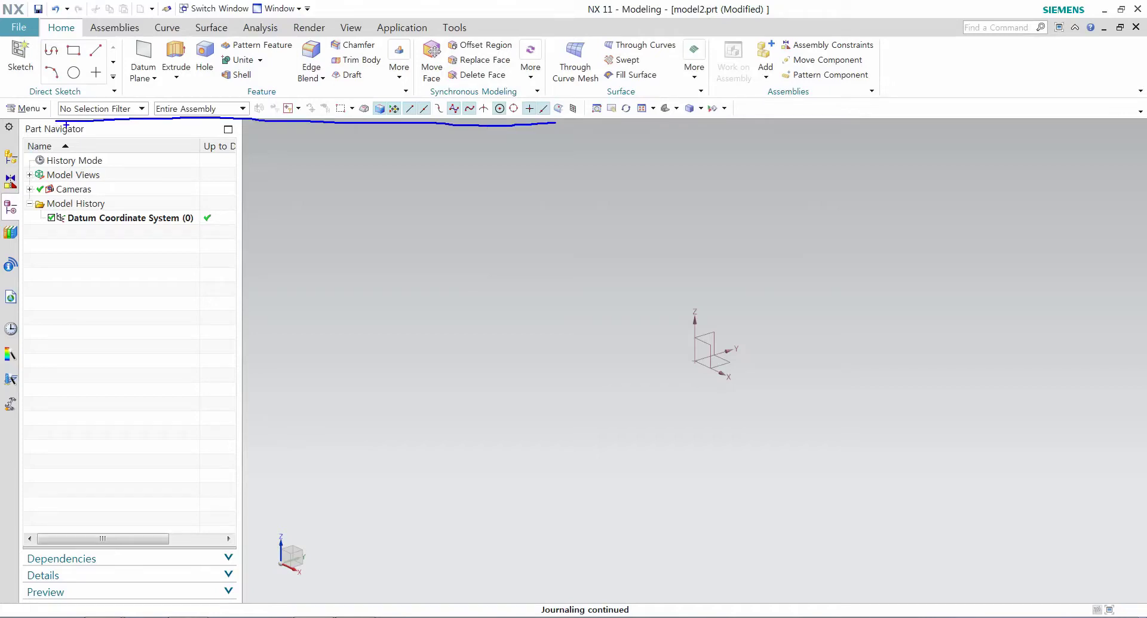
pyautogui.moveTo(65, 124)
pyautogui.mouseDown()
pyautogui.moveTo(70, 100)
pyautogui.moveTo(101, 93)
pyautogui.moveTo(141, 117)
pyautogui.mouseUp()
pyautogui.press('Escape')
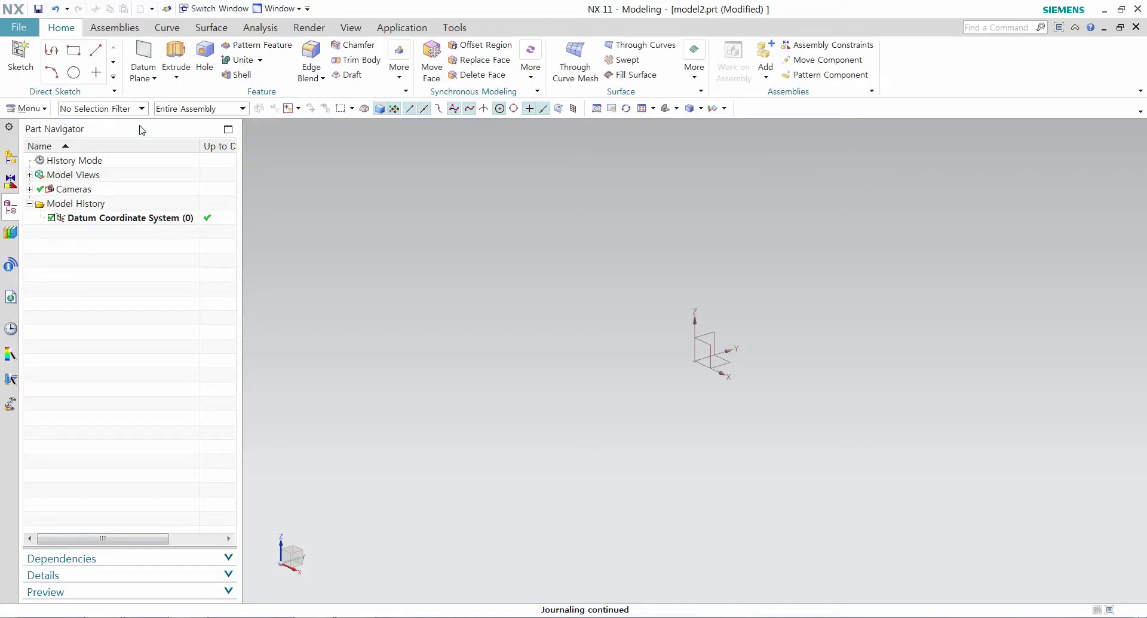
# Limit the selection filter to CSYS, select everything of that type, and clear the selection
pyautogui.click(142, 109)
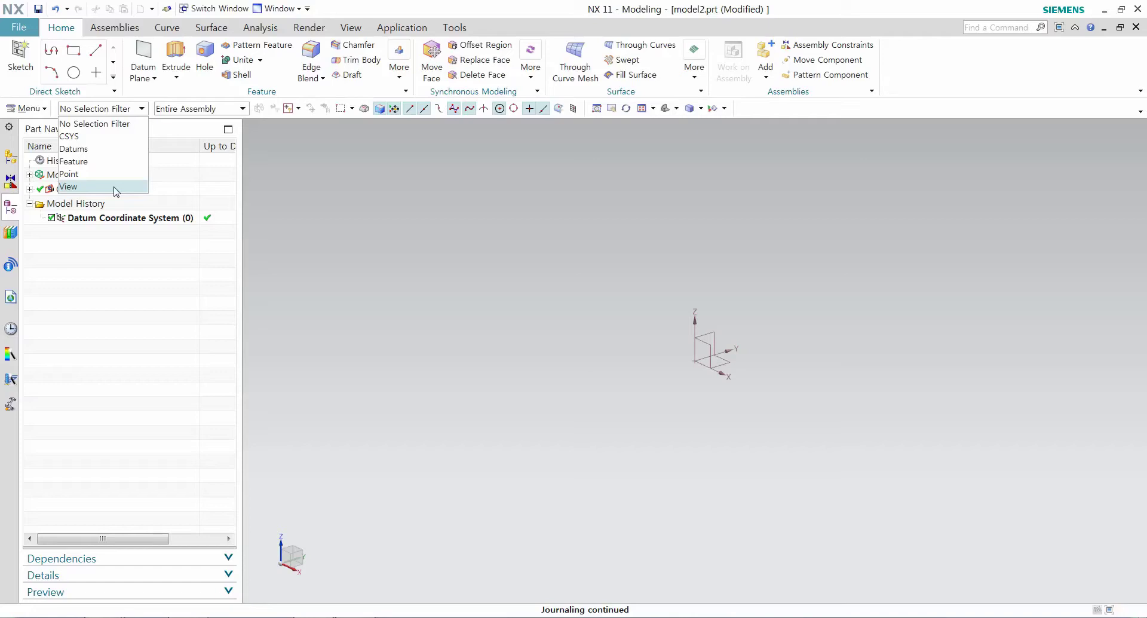
pyautogui.click(127, 141)
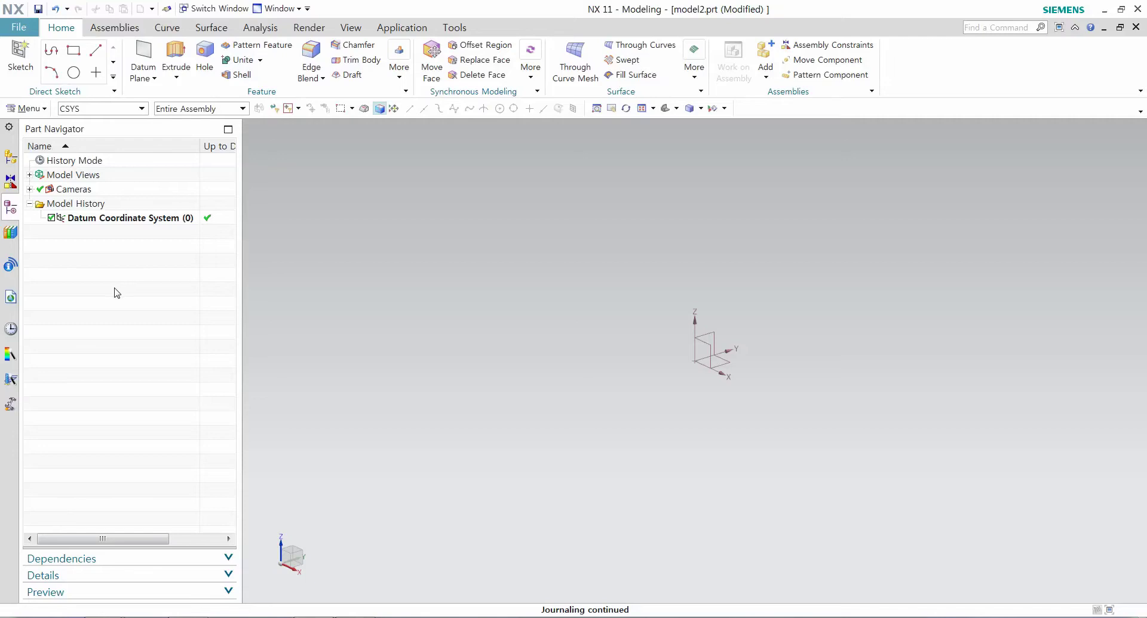
pyautogui.hotkey('ctrl', 'a')
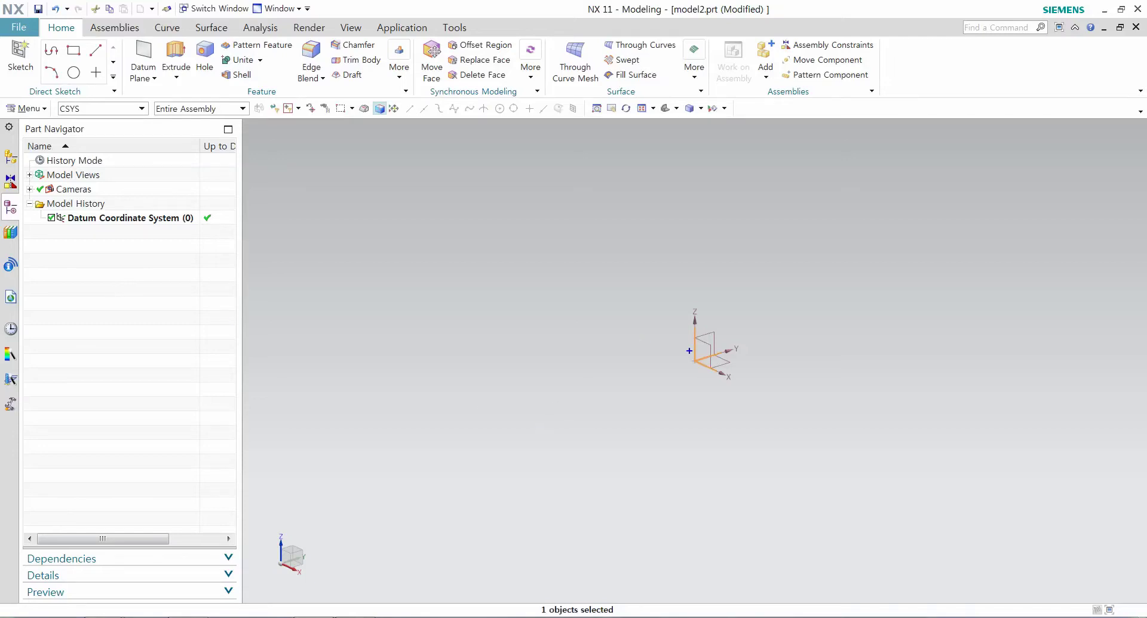
pyautogui.moveTo(752, 380)
pyautogui.mouseDown()
pyautogui.moveTo(664, 359)
pyautogui.moveTo(680, 316)
pyautogui.moveTo(745, 330)
pyautogui.moveTo(753, 380)
pyautogui.mouseUp()
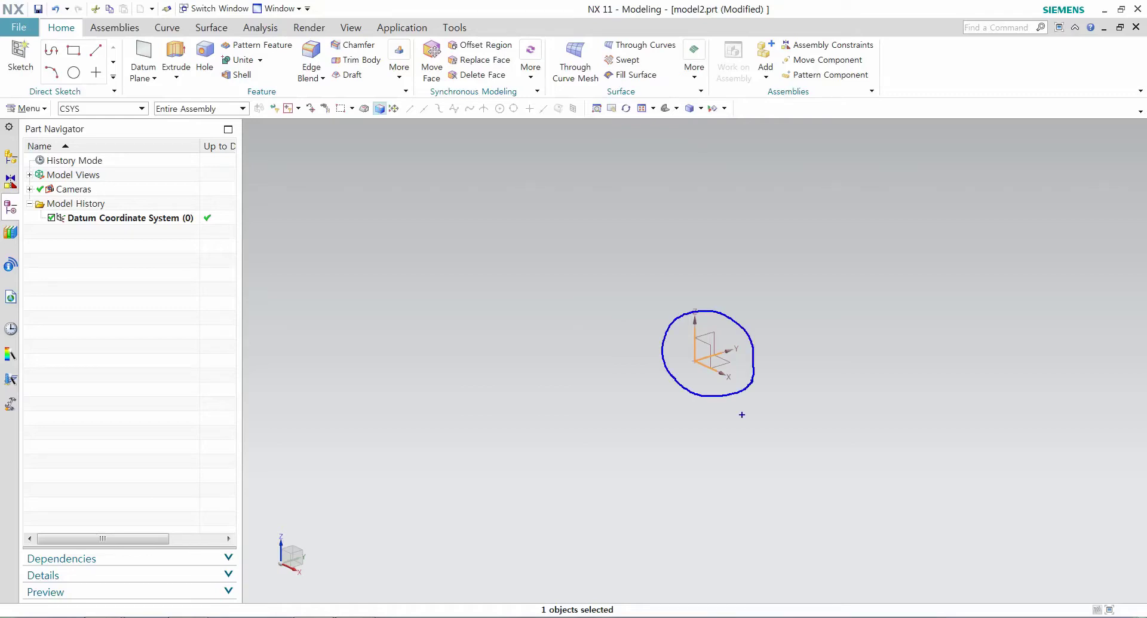
pyautogui.moveTo(632, 615); pyautogui.dragTo(540, 596)
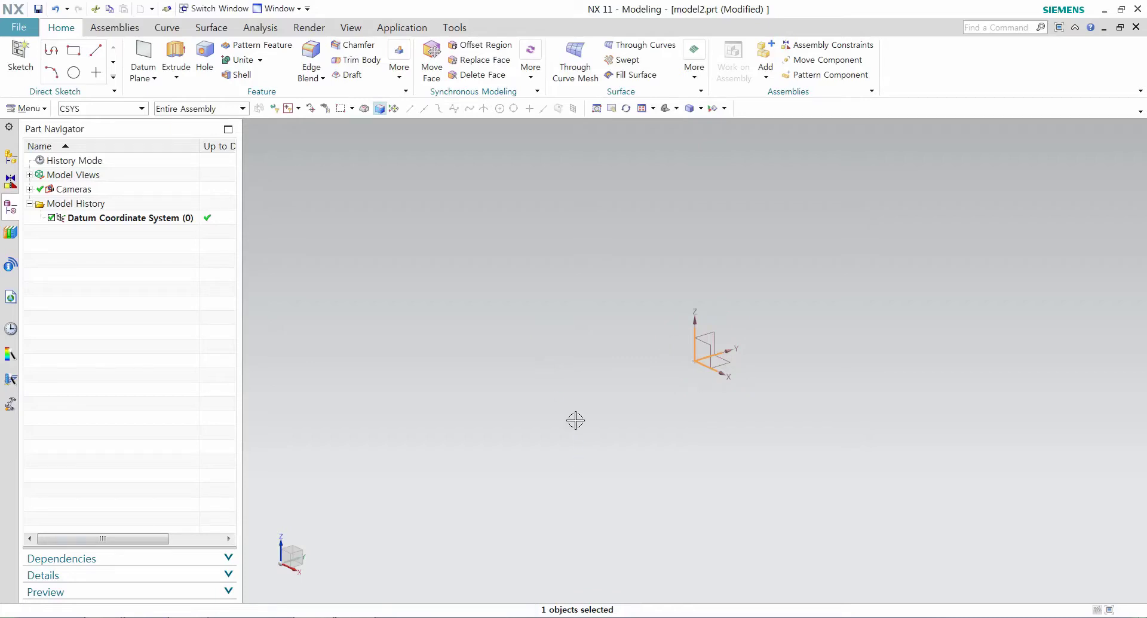
pyautogui.press('Escape')
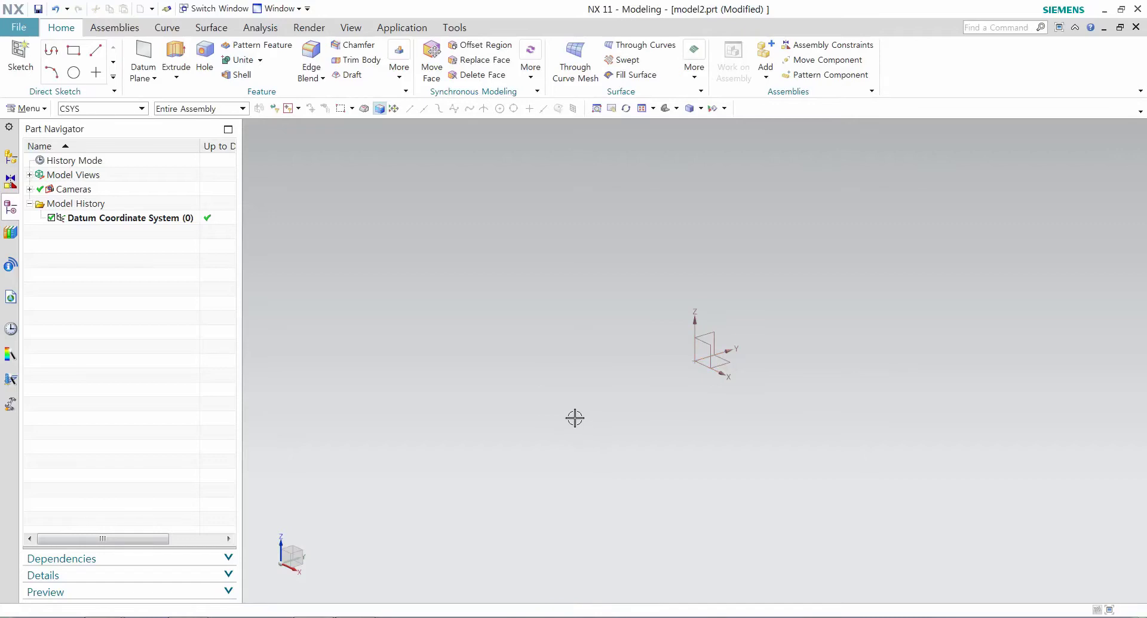
# Set the selection filter to Datums and select all objects of that type
pyautogui.click(142, 109)
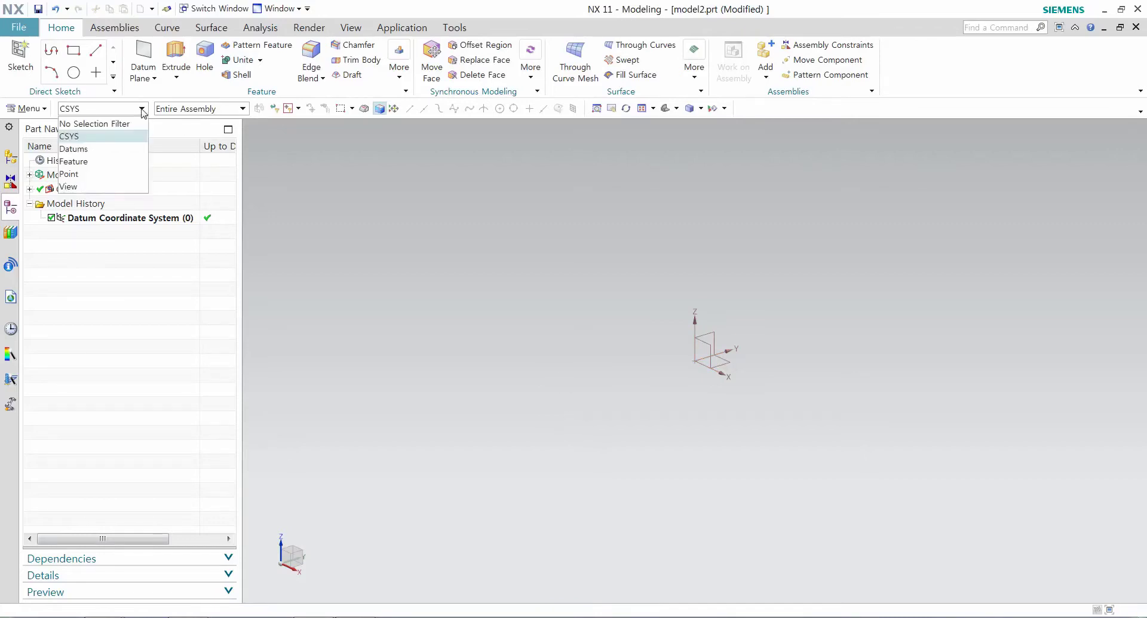
pyautogui.click(99, 150)
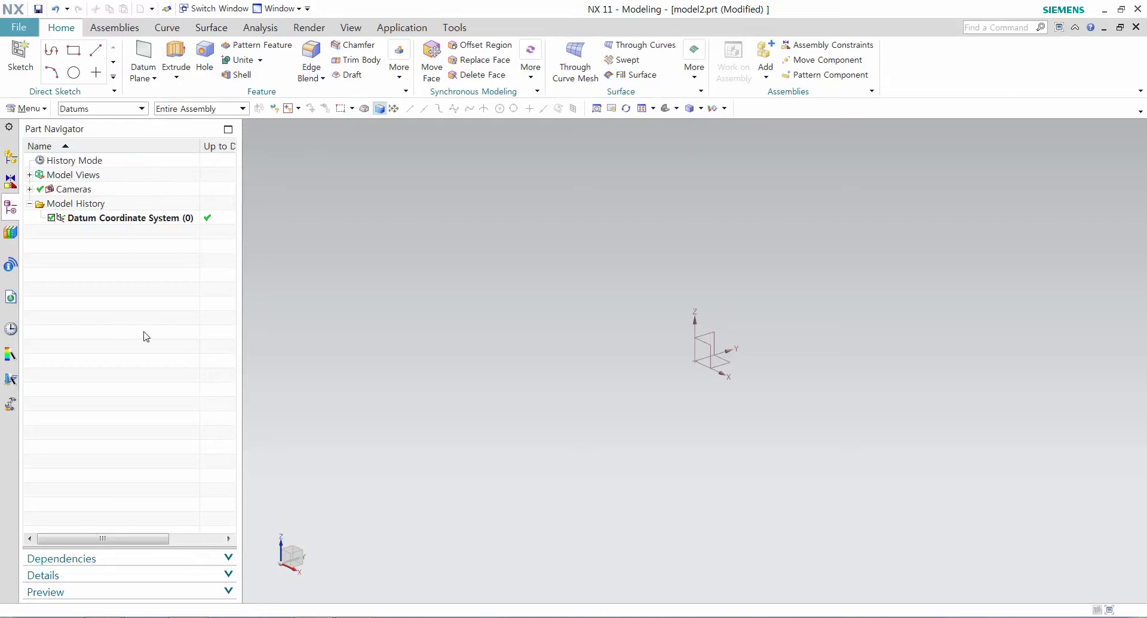
pyautogui.hotkey('ctrl', 'a')
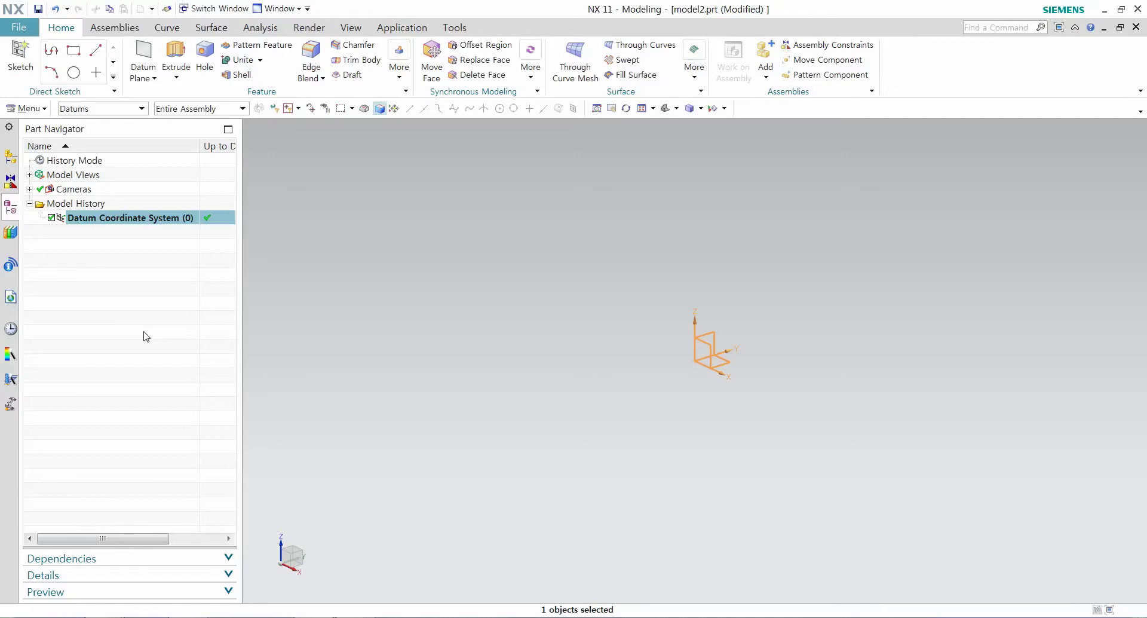
pyautogui.moveTo(22, 138); pyautogui.dragTo(86, 134)
pyautogui.moveTo(43, 230)
pyautogui.mouseDown()
pyautogui.moveTo(187, 237)
pyautogui.moveTo(190, 217)
pyautogui.moveTo(44, 207)
pyautogui.moveTo(54, 231)
pyautogui.mouseUp()
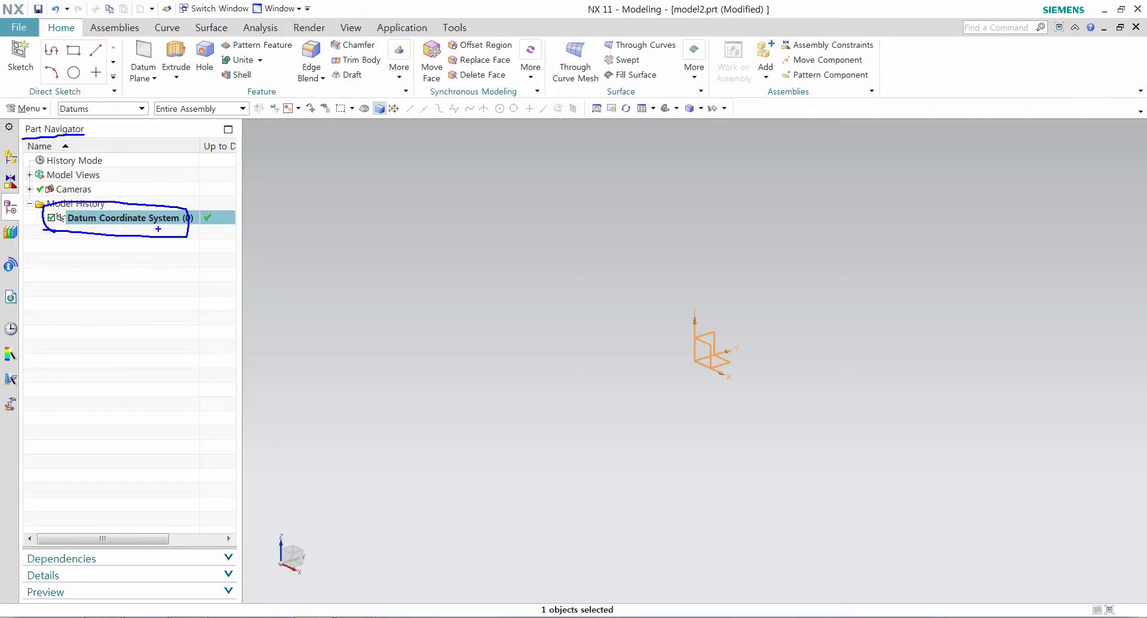
pyautogui.moveTo(220, 203); pyautogui.dragTo(237, 203)
pyautogui.moveTo(658, 380)
pyautogui.mouseDown()
pyautogui.moveTo(778, 389)
pyautogui.moveTo(776, 312)
pyautogui.moveTo(659, 322)
pyautogui.moveTo(675, 384)
pyautogui.moveTo(670, 472)
pyautogui.moveTo(606, 583)
pyautogui.moveTo(629, 575)
pyautogui.mouseUp()
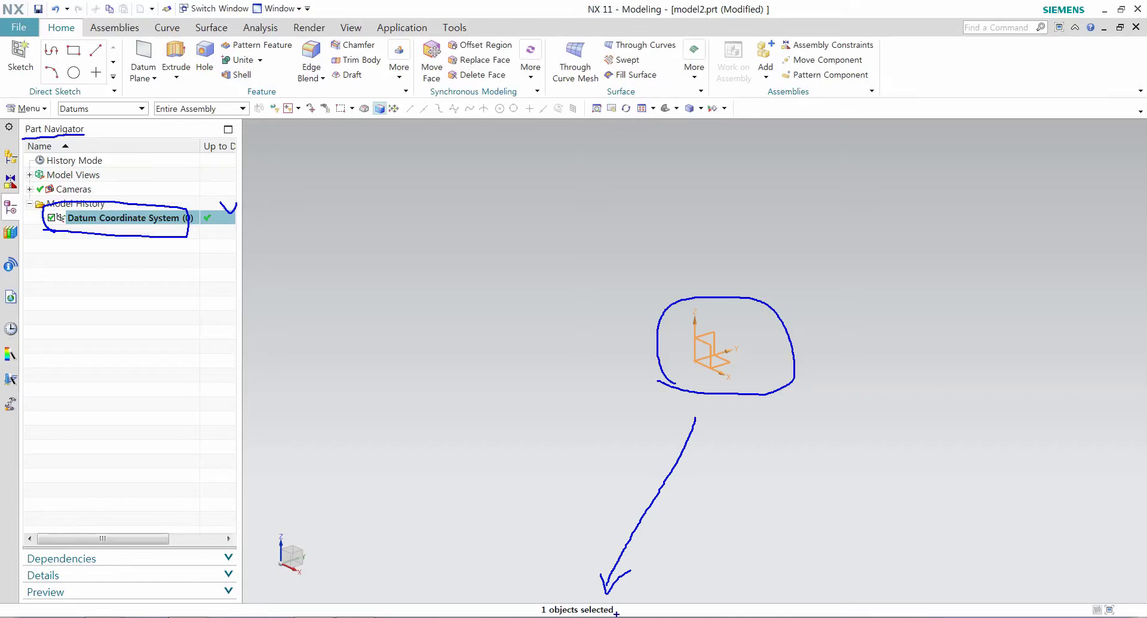
pyautogui.press('Escape')
# Select the Datum Coordinate System from the model history and clear the selection
pyautogui.click(83, 252)
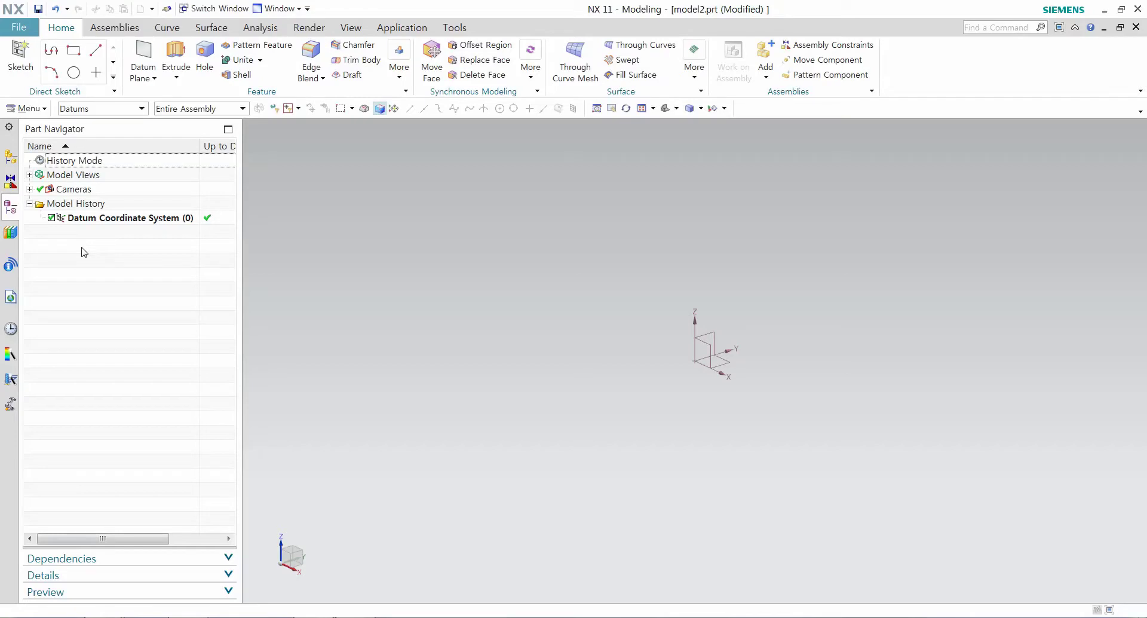
pyautogui.click(103, 219)
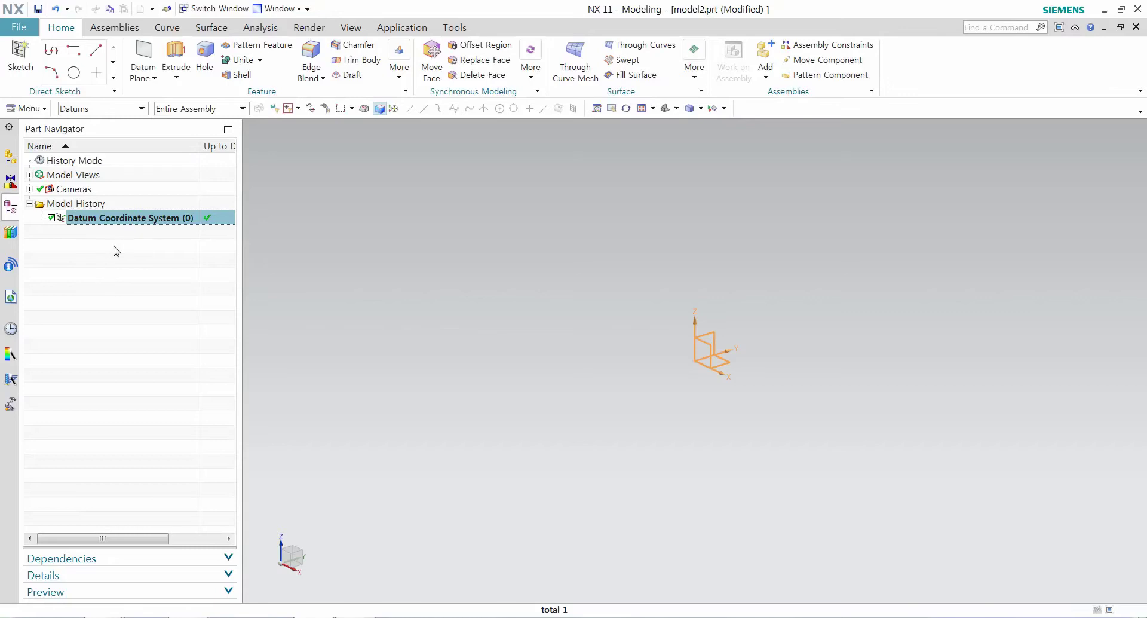
pyautogui.press('Escape')
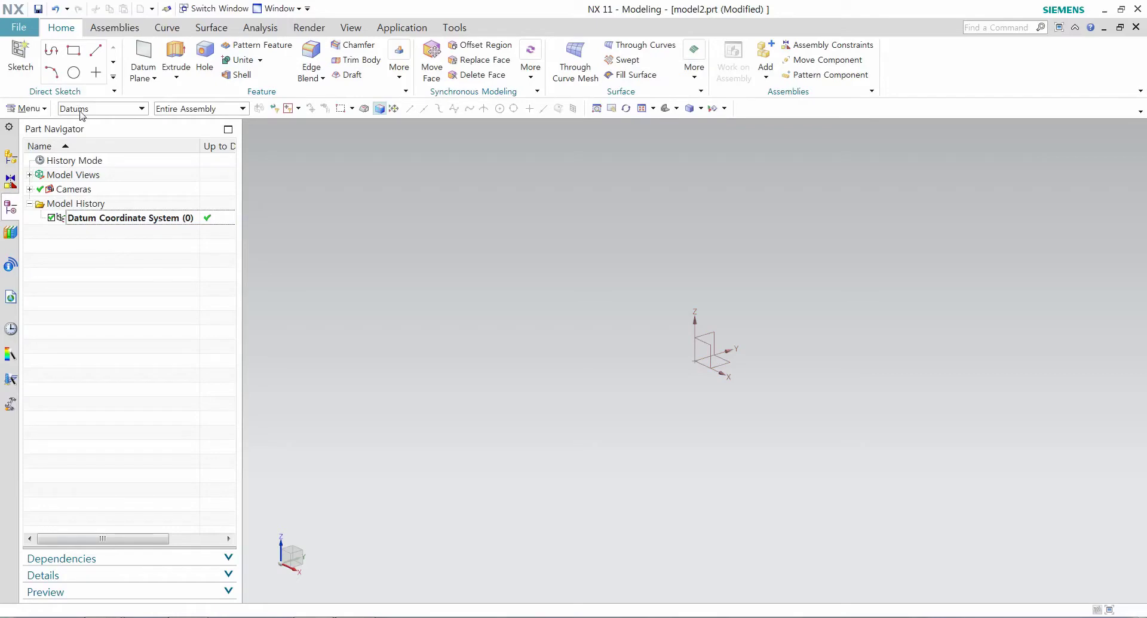
# Change the selection filter to Feature and on to Point, select all points, and clear the selection
pyautogui.click(139, 109)
pyautogui.click(120, 161)
pyautogui.click(142, 109)
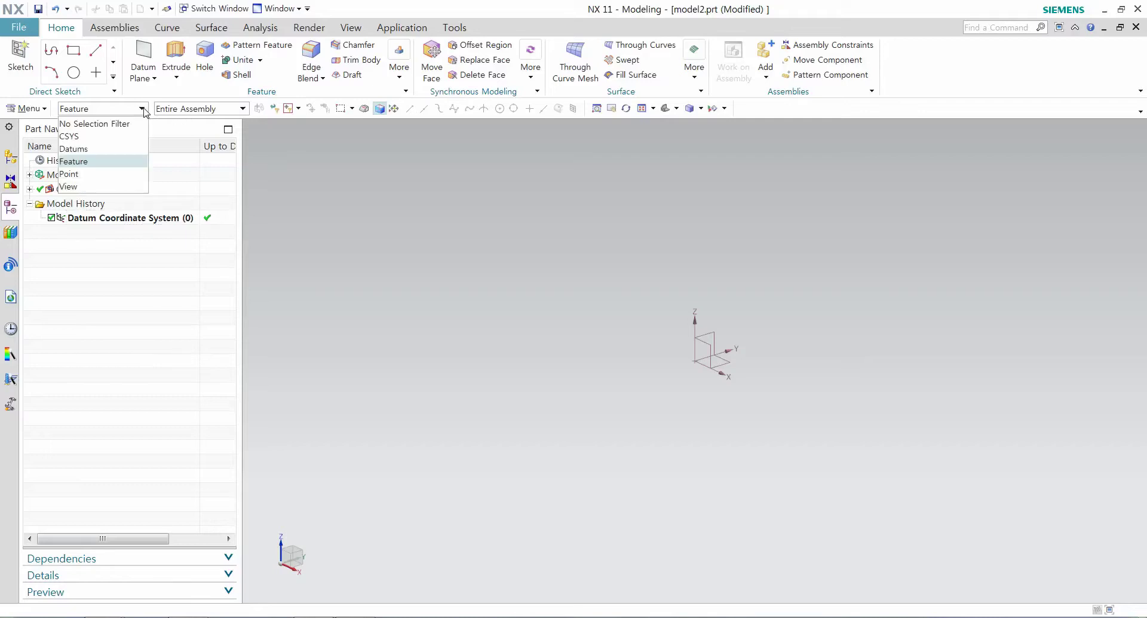
pyautogui.click(131, 174)
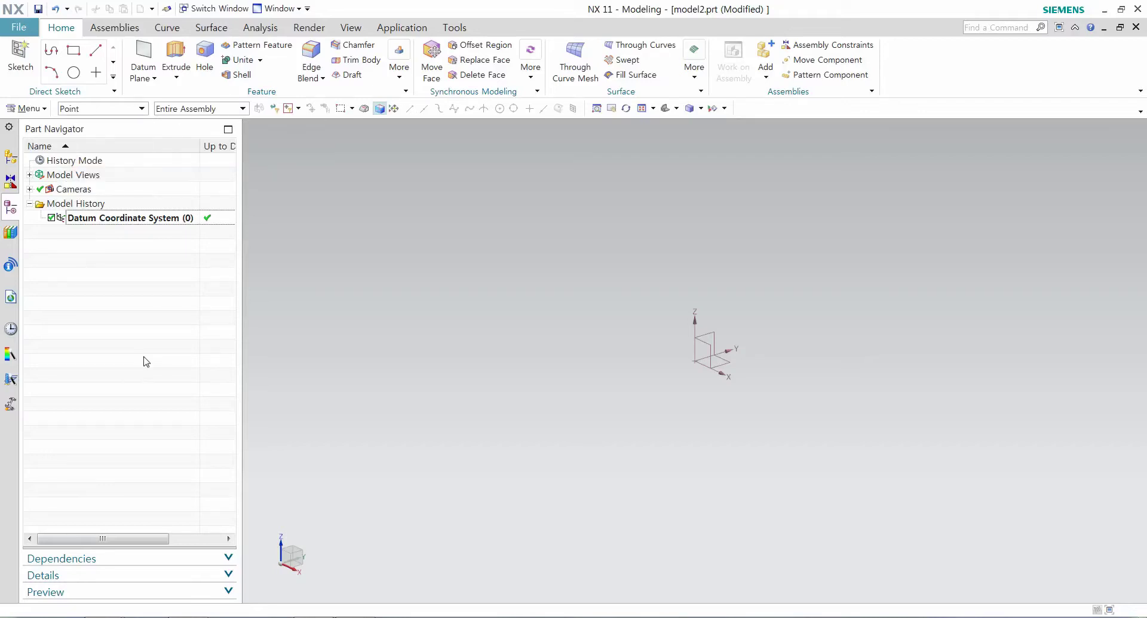
pyautogui.hotkey('ctrl', 'a')
pyautogui.moveTo(702, 380)
pyautogui.mouseDown()
pyautogui.moveTo(655, 361)
pyautogui.moveTo(716, 374)
pyautogui.moveTo(693, 386)
pyautogui.mouseUp()
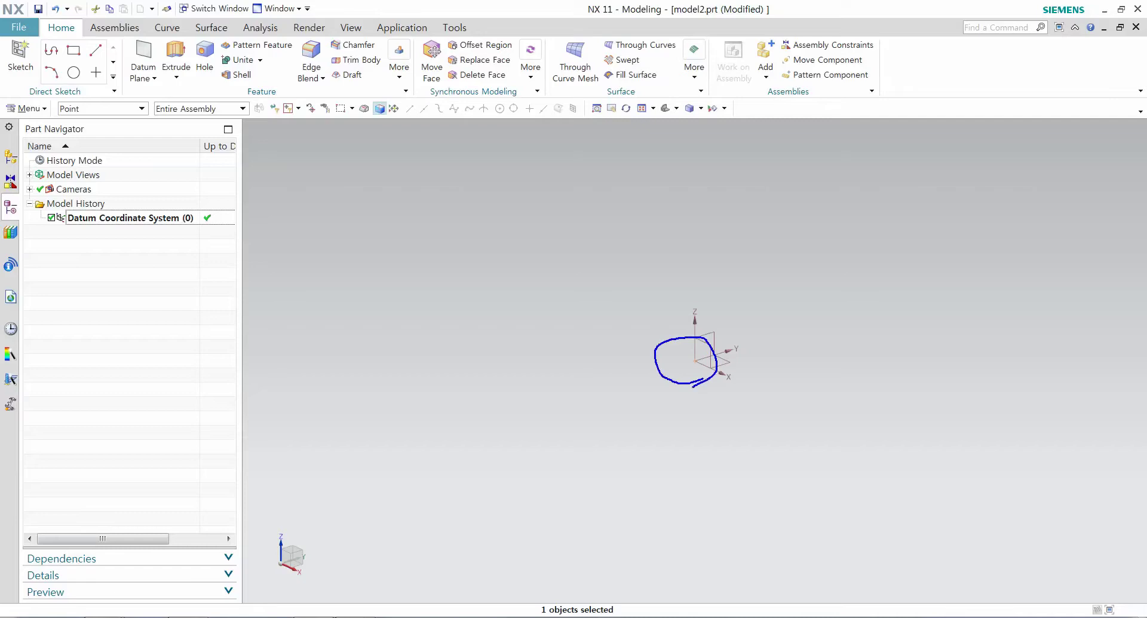
pyautogui.moveTo(563, 617)
pyautogui.mouseDown()
pyautogui.moveTo(593, 617)
pyautogui.moveTo(559, 588)
pyautogui.moveTo(527, 617)
pyautogui.mouseUp()
pyautogui.press('Escape')
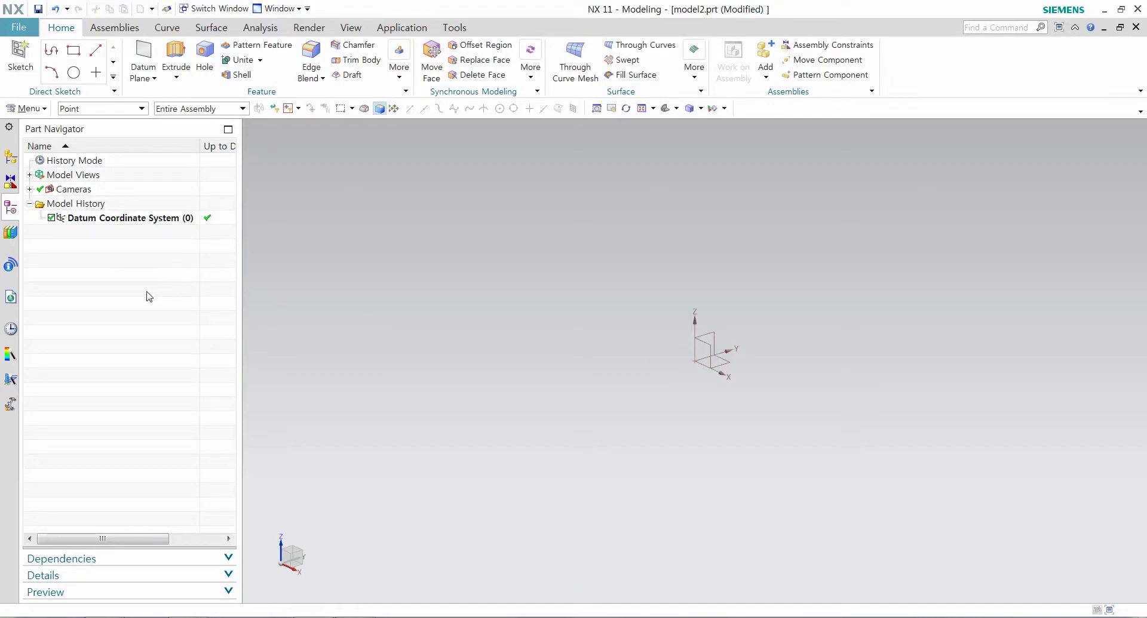
# Reset the selection filter to No Selection Filter so every object type is selectable
pyautogui.click(142, 108)
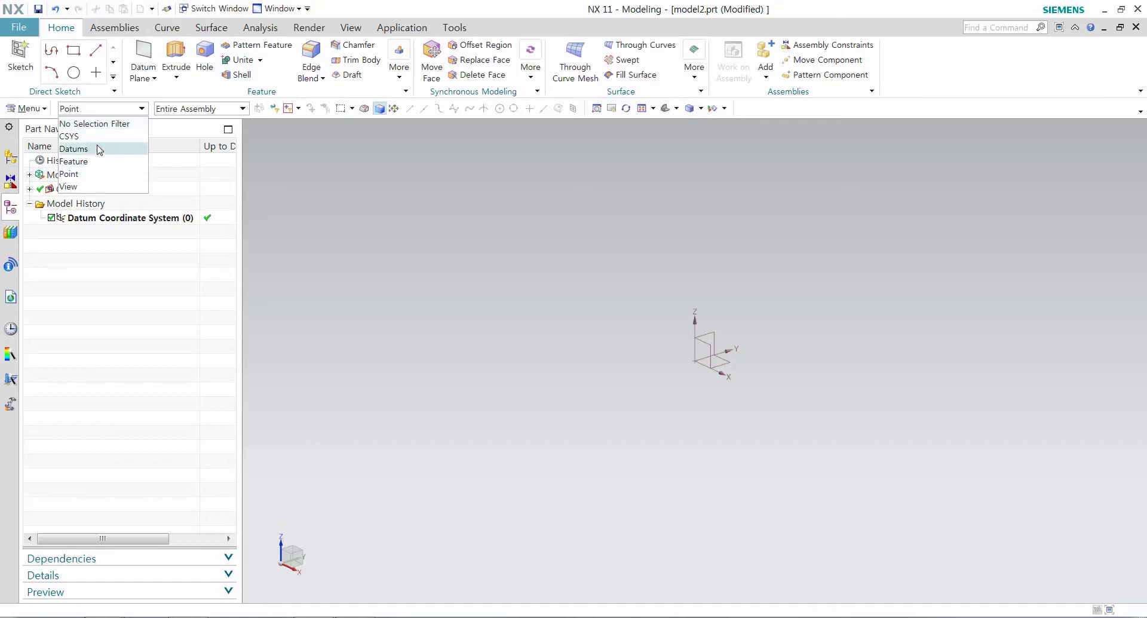
pyautogui.click(107, 125)
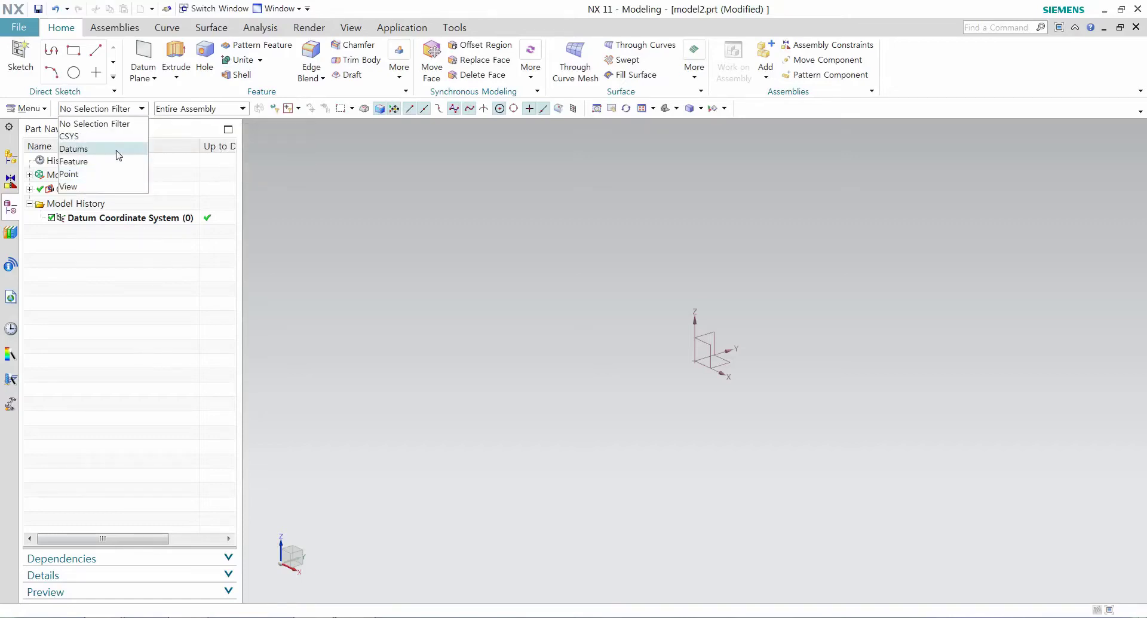
pyautogui.click(132, 275)
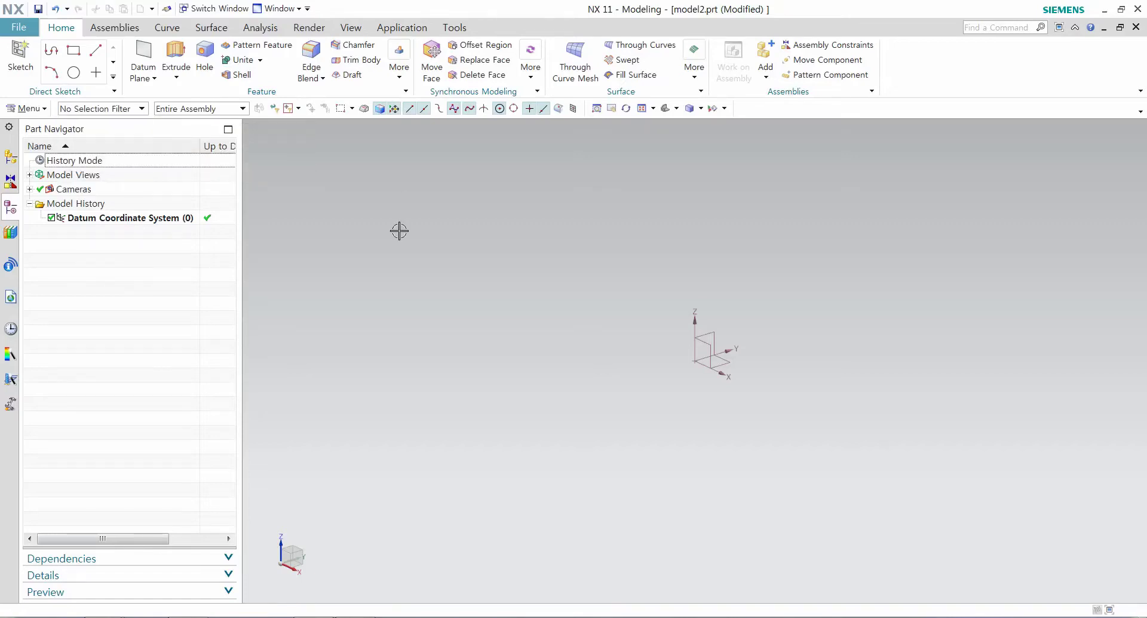
# Create a 100 × 100 × 100 mm block by Origin and Edge Lengths at the coordinate system's origin, without a Boolean
pyautogui.click(397, 69)
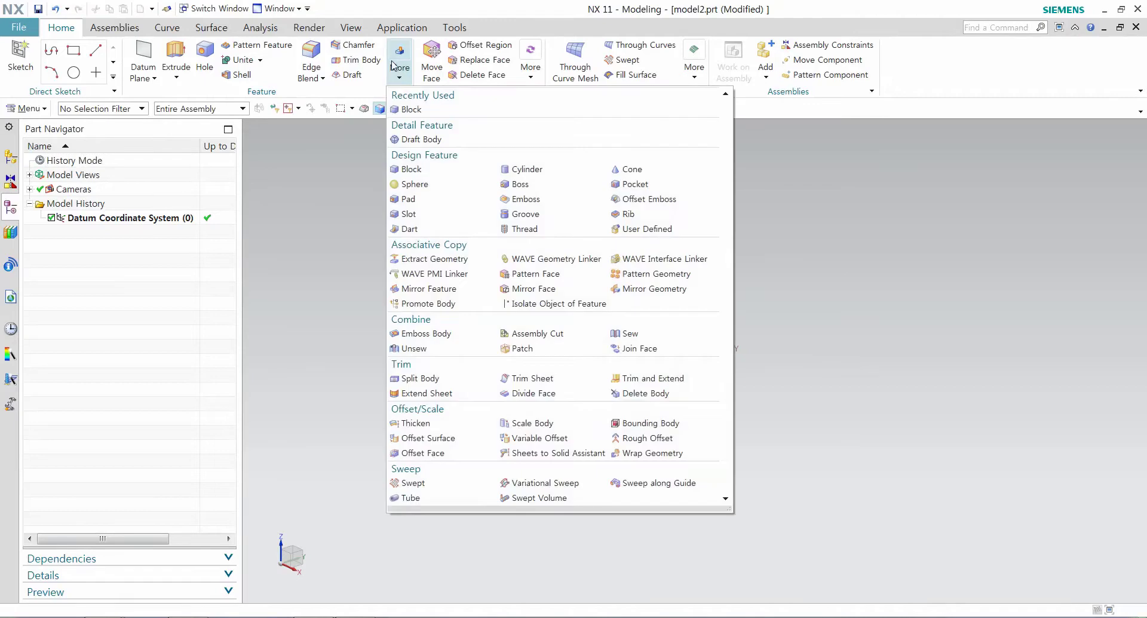
pyautogui.click(445, 174)
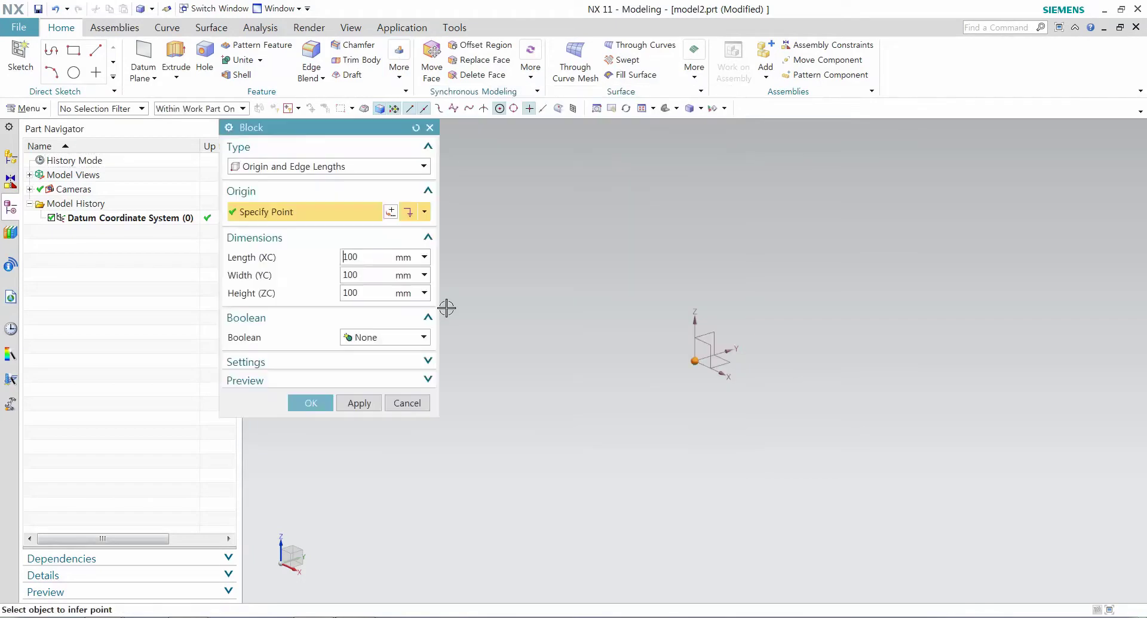
pyautogui.click(416, 128)
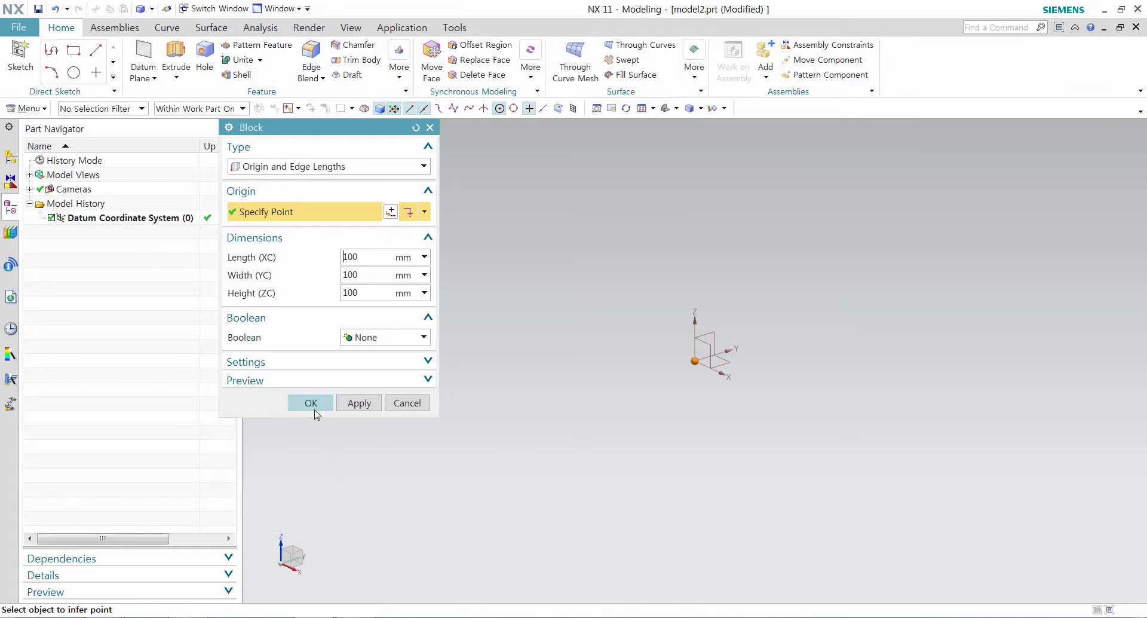
pyautogui.click(314, 409)
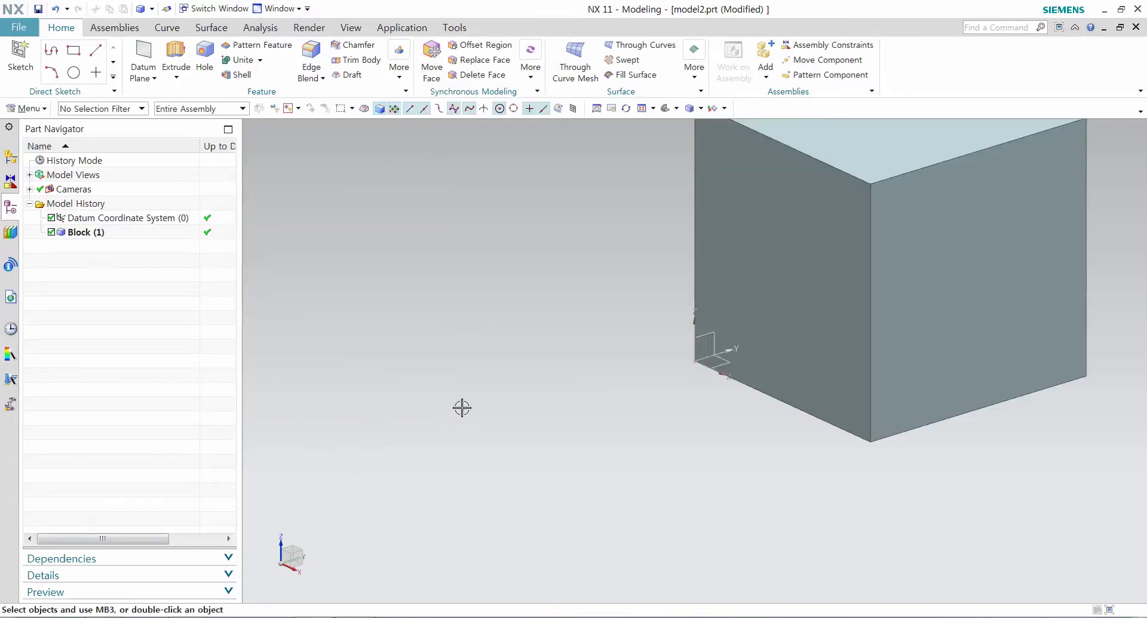
pyautogui.hotkey('ctrl', 'f')
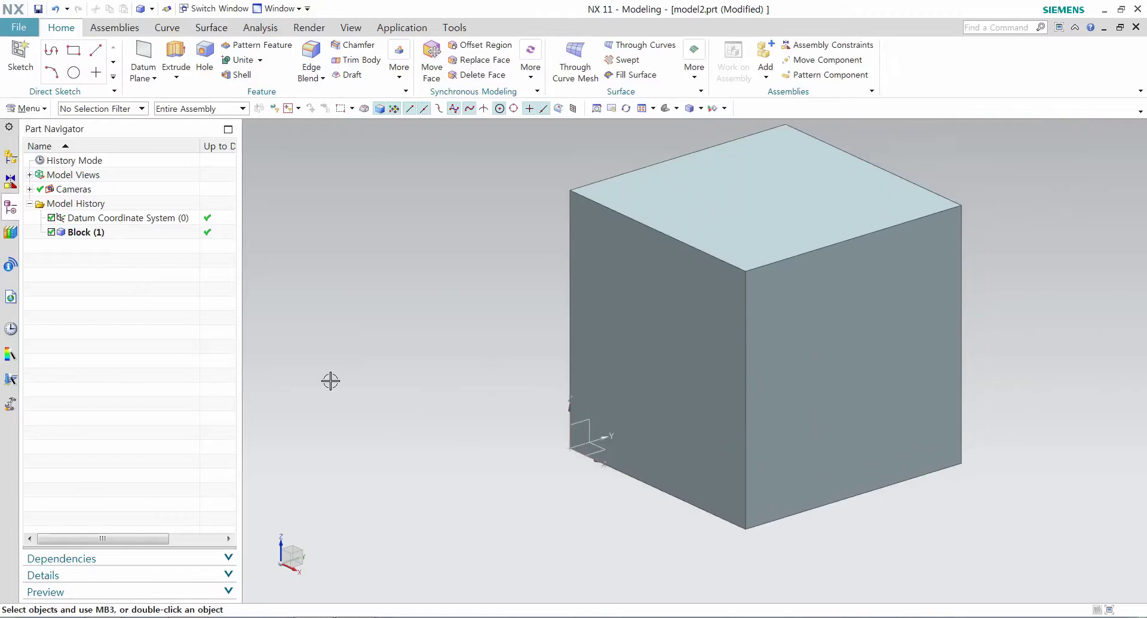
# Select the Block feature from the model history and clear the selection
pyautogui.click(116, 232)
pyautogui.click(122, 318)
pyautogui.moveTo(412, 385)
pyautogui.mouseDown(button='middle')
pyautogui.moveTo(448, 418)
pyautogui.moveTo(396, 332)
pyautogui.mouseUp(button='middle')
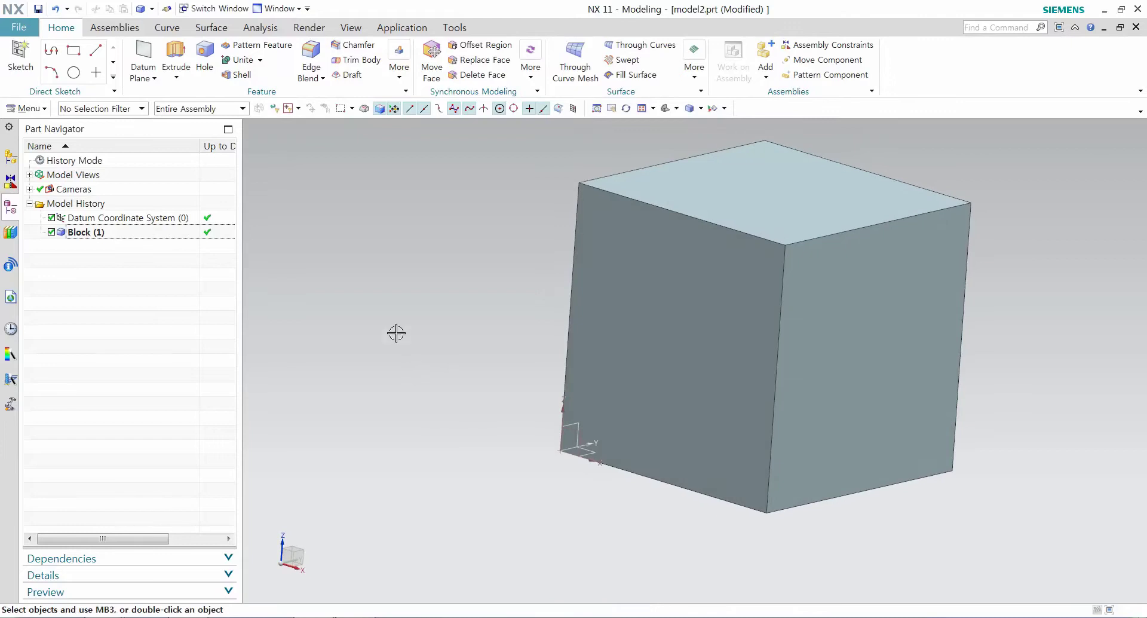
# Set the selection filter to Solid Body, select all solid bodies in the part, and clear the selection
pyautogui.click(141, 108)
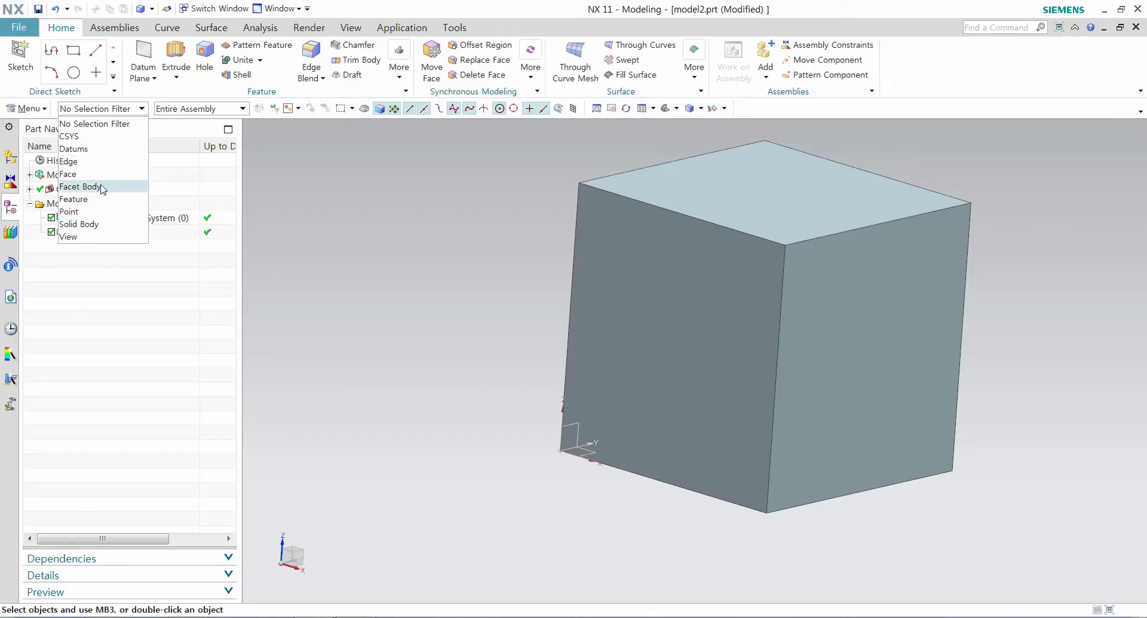
pyautogui.click(117, 224)
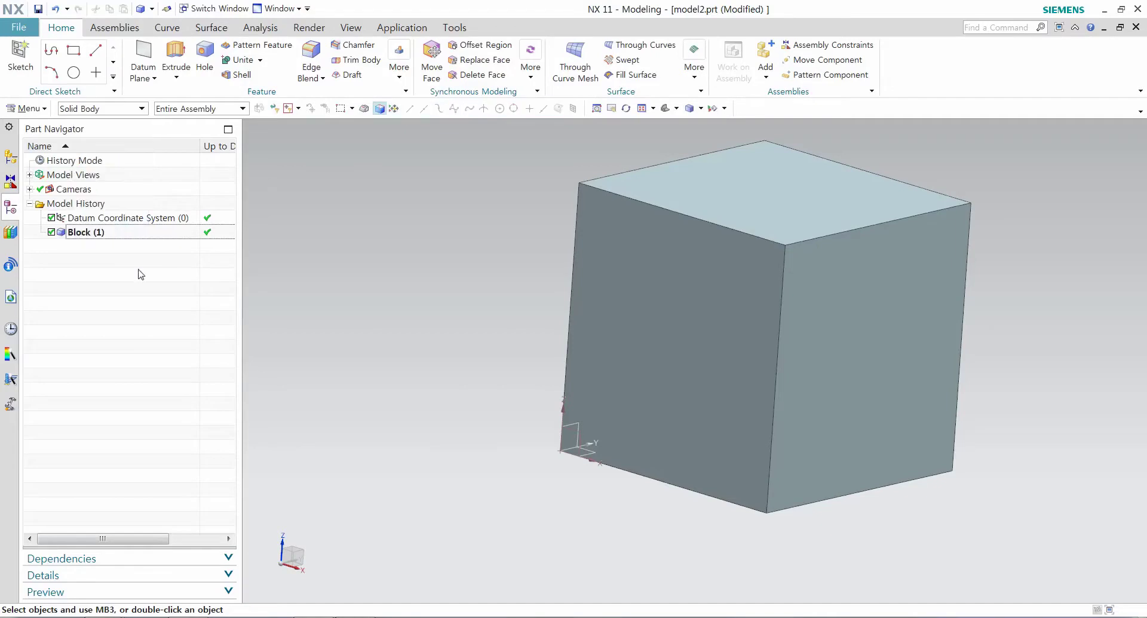
pyautogui.hotkey('ctrl', 'a')
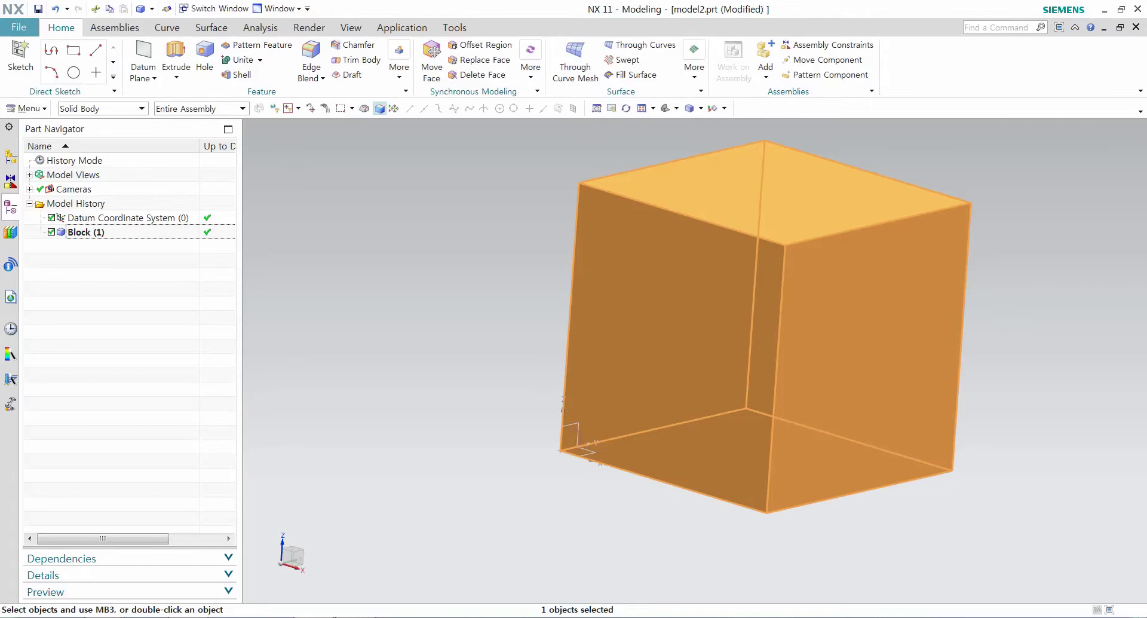
pyautogui.moveTo(492, 383); pyautogui.dragTo(436, 413, button='middle')
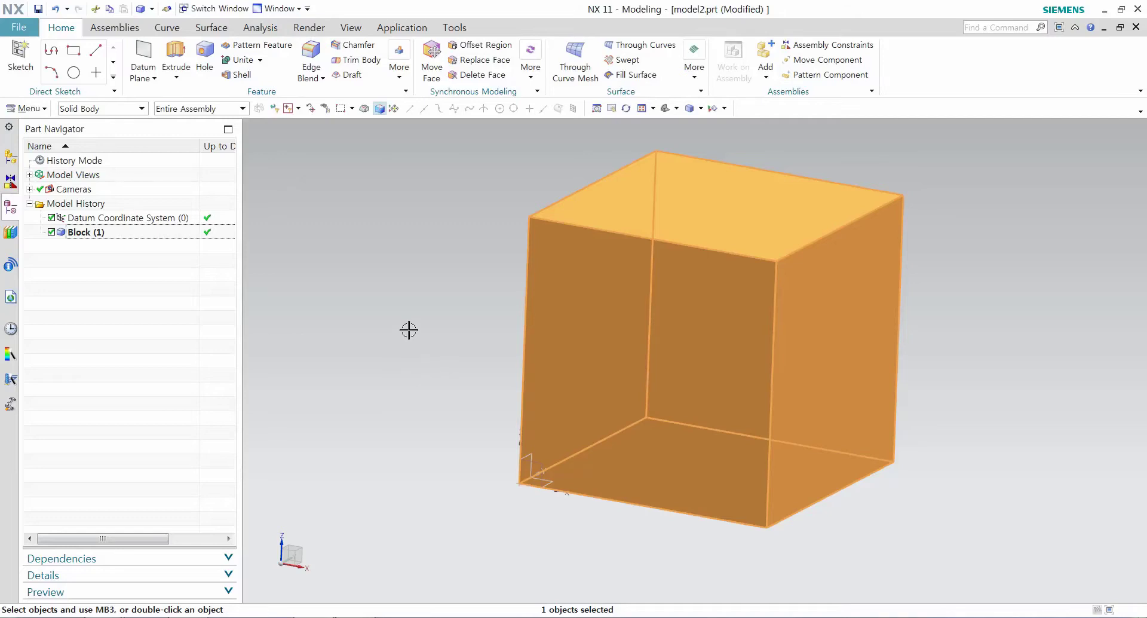
pyautogui.press('Escape')
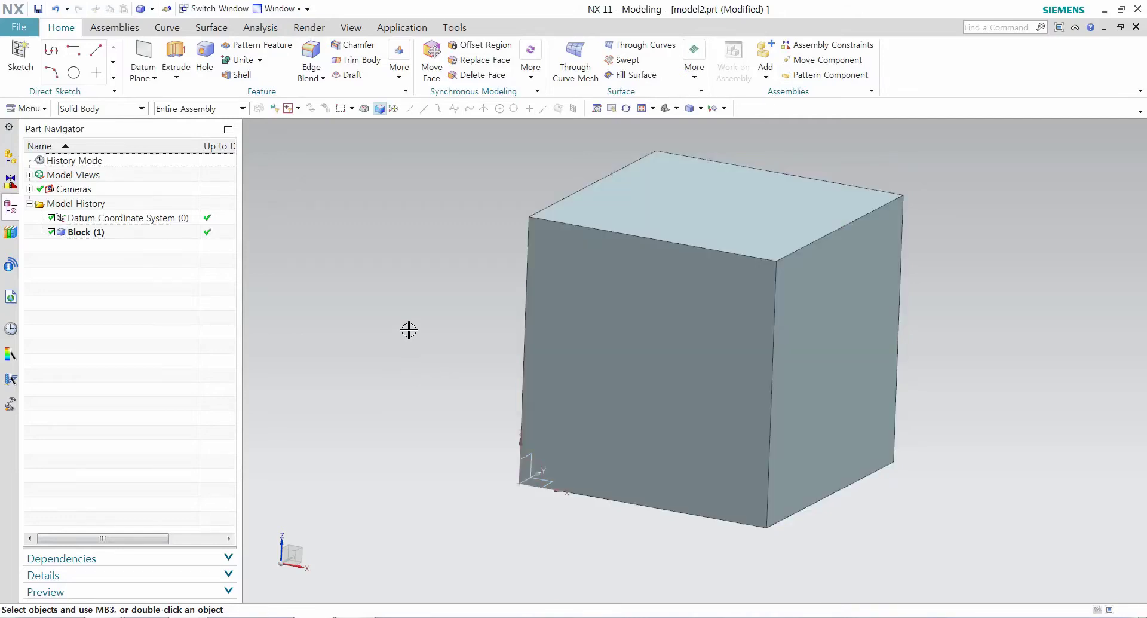
# Change the selection filter to Edge, select all edges of the block, and clear the selection
pyautogui.click(142, 108)
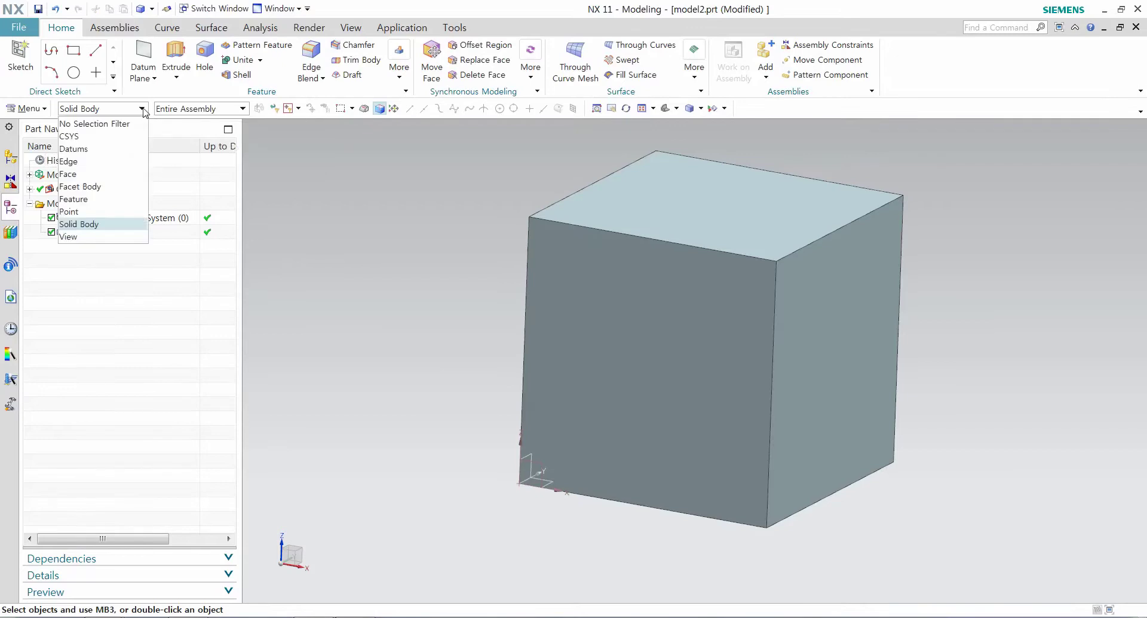
pyautogui.click(113, 160)
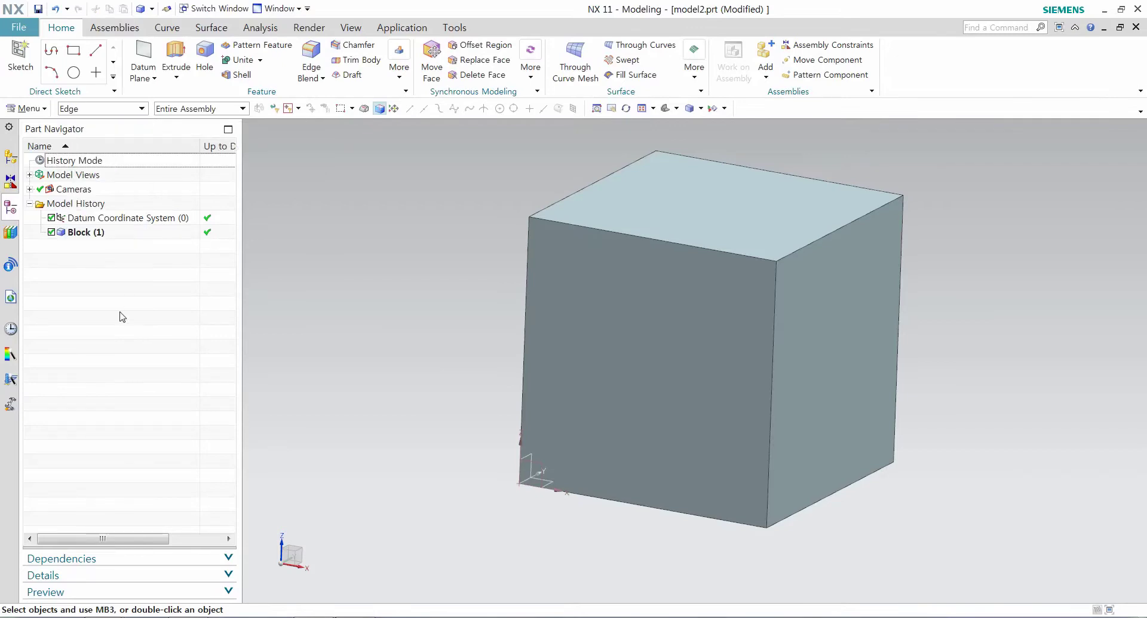
pyautogui.hotkey('ctrl', 'a')
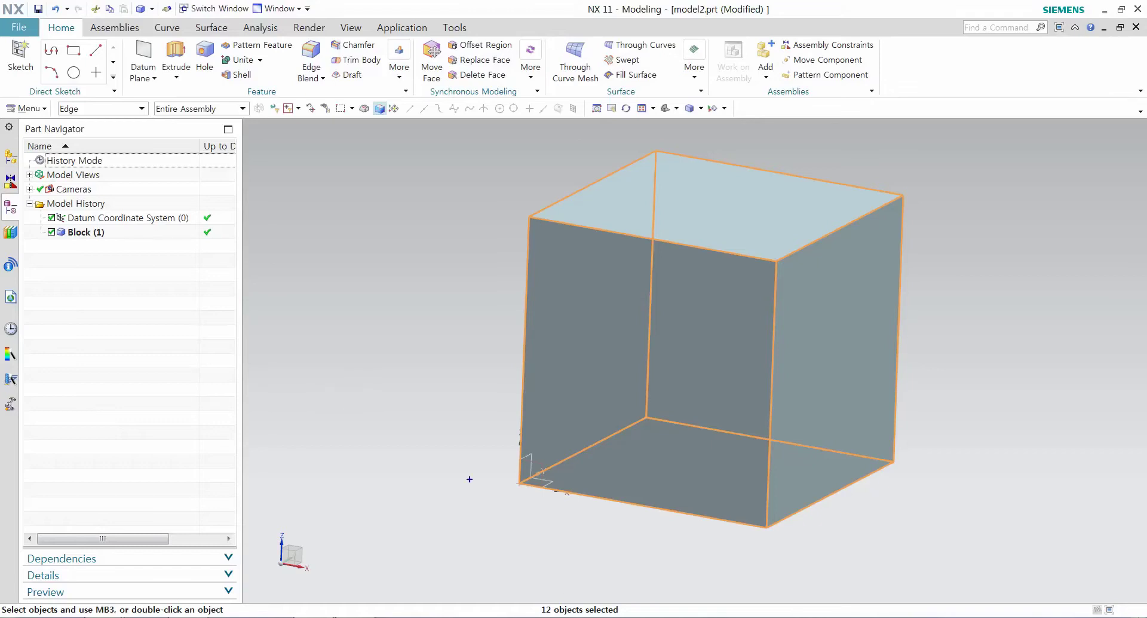
pyautogui.moveTo(547, 616)
pyautogui.mouseDown()
pyautogui.moveTo(607, 598)
pyautogui.moveTo(543, 614)
pyautogui.mouseUp()
pyautogui.moveTo(539, 230)
pyautogui.mouseDown()
pyautogui.moveTo(498, 206)
pyautogui.moveTo(526, 201)
pyautogui.moveTo(549, 218)
pyautogui.mouseUp()
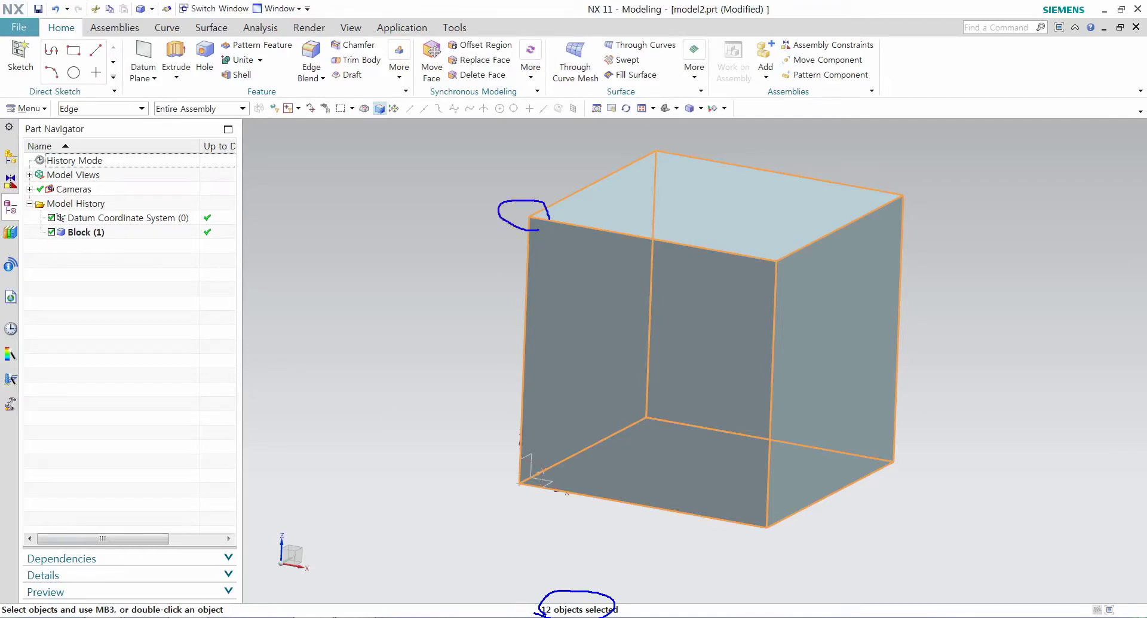
pyautogui.press('Escape')
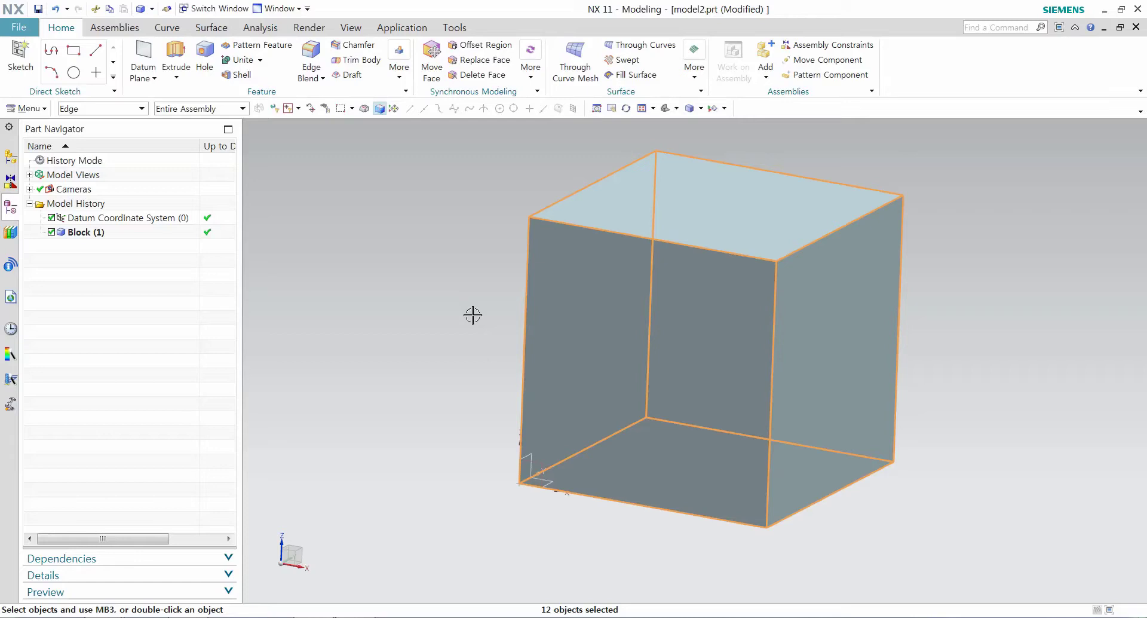
pyautogui.press('Escape')
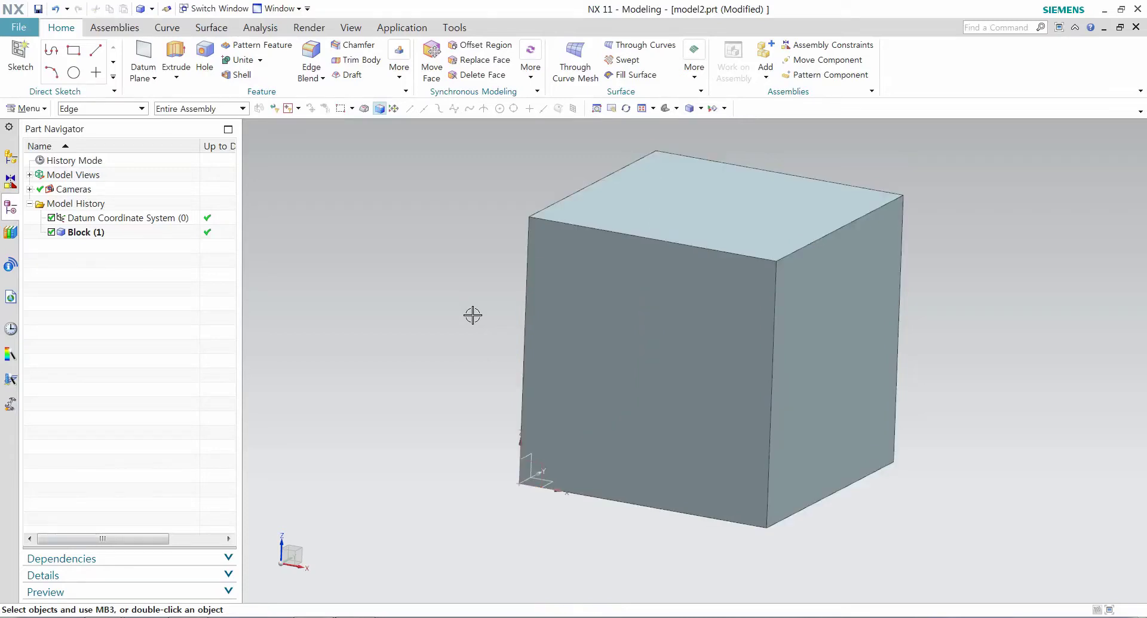
# Change the selection filter to Face and select all faces of the block
pyautogui.click(141, 109)
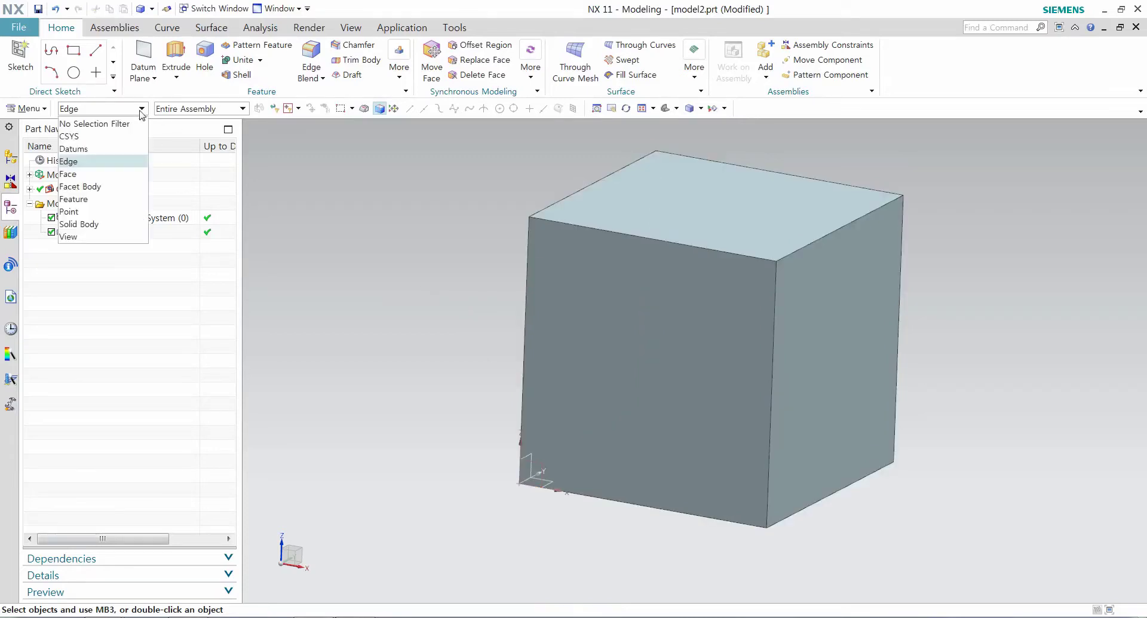
pyautogui.click(105, 177)
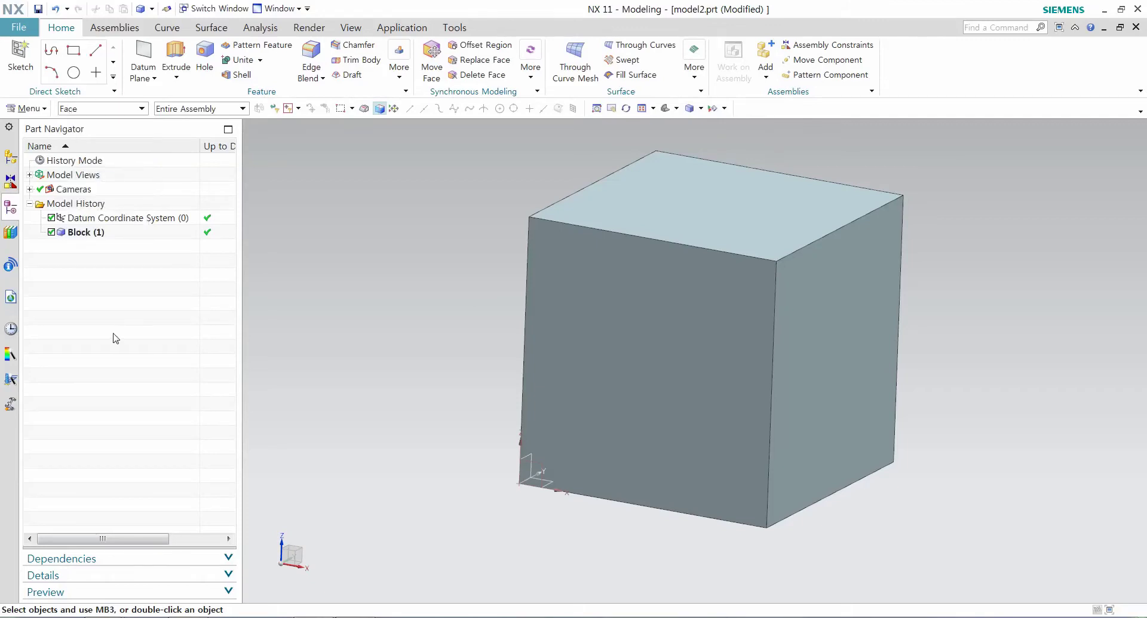
pyautogui.hotkey('ctrl', 'a')
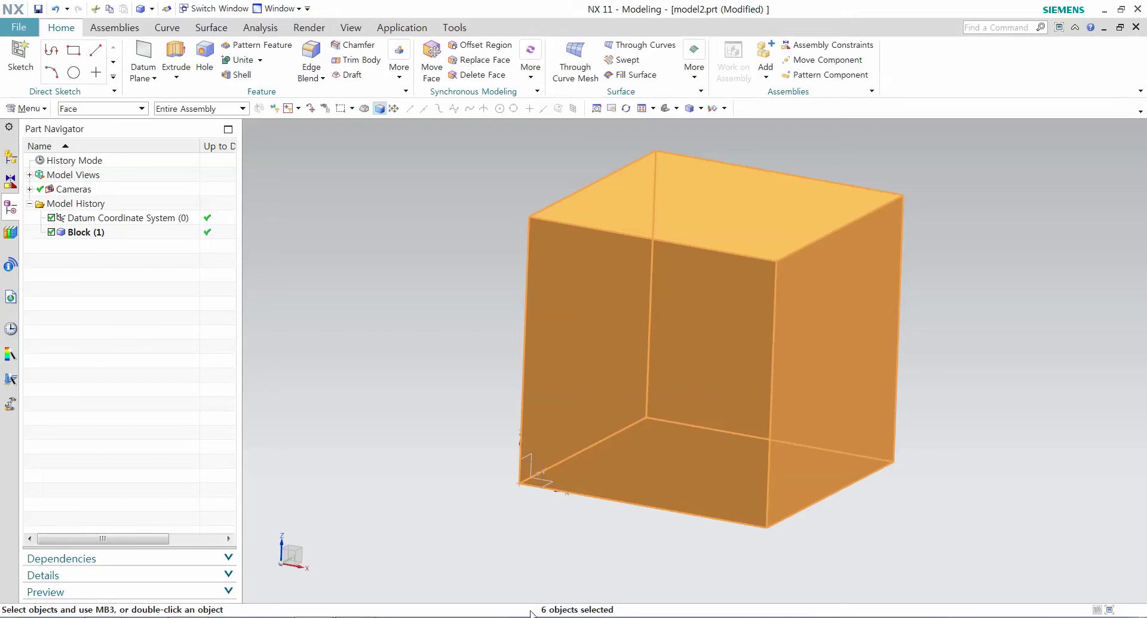
# Toggle individual faces of the block in and out of the selection, and clear the selection
pyautogui.moveTo(458, 428)
pyautogui.mouseDown(button='middle')
pyautogui.moveTo(509, 458)
pyautogui.moveTo(460, 428)
pyautogui.moveTo(443, 440)
pyautogui.mouseUp(button='middle')
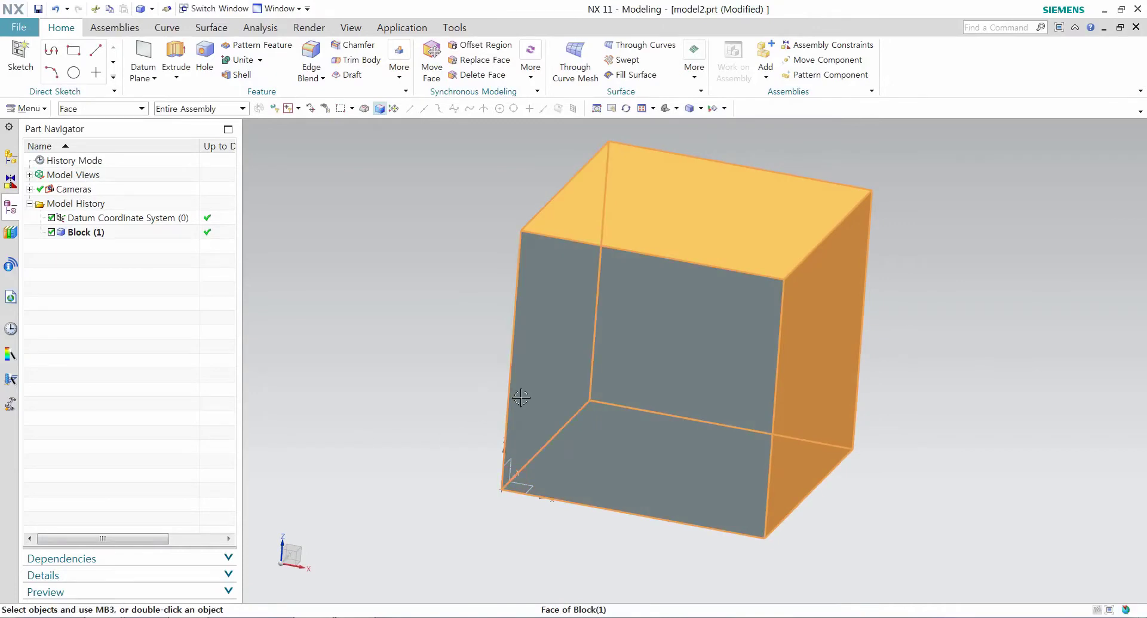
pyautogui.moveTo(505, 523); pyautogui.dragTo(549, 513, button='middle')
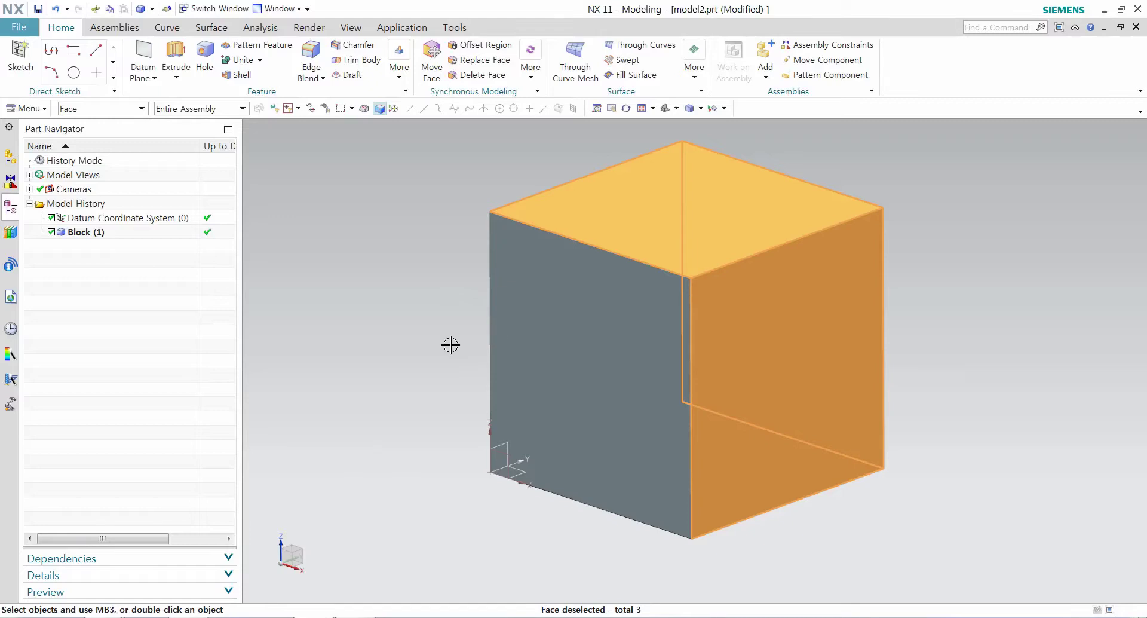
pyautogui.click(577, 351)
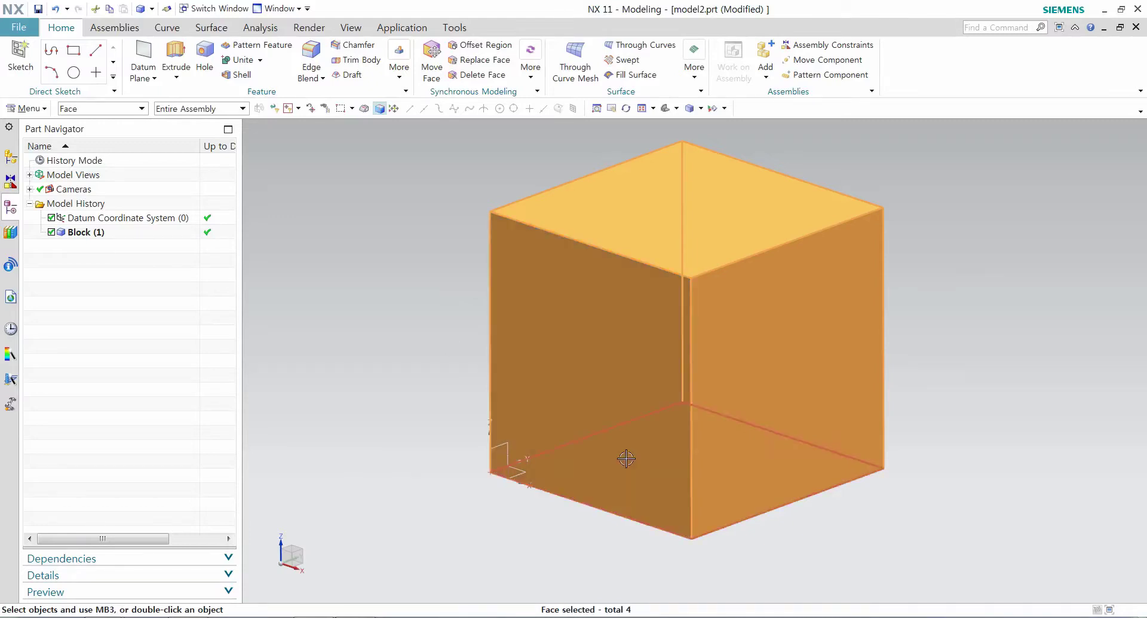
pyautogui.click(627, 460)
pyautogui.click(603, 362)
pyautogui.press('Escape')
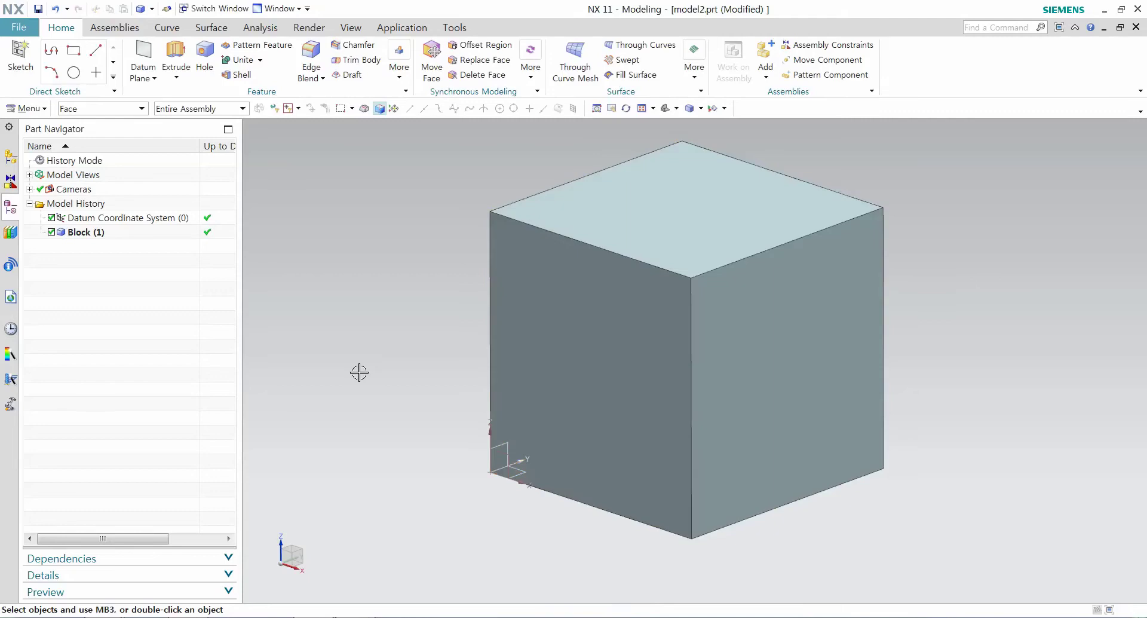
pyautogui.click(123, 109)
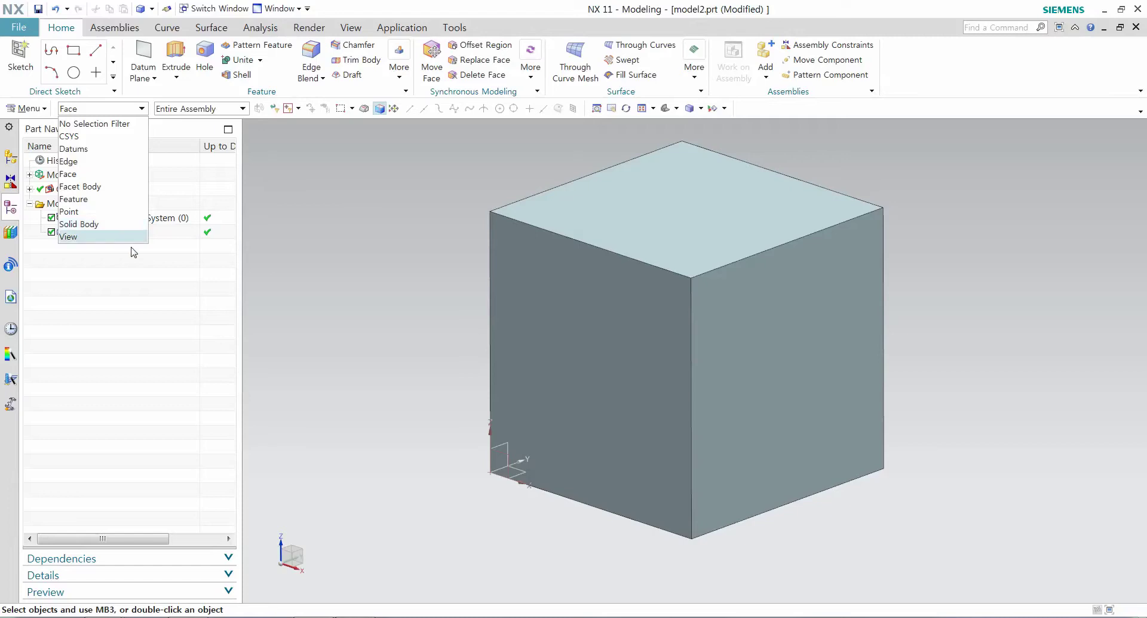
pyautogui.click(105, 330)
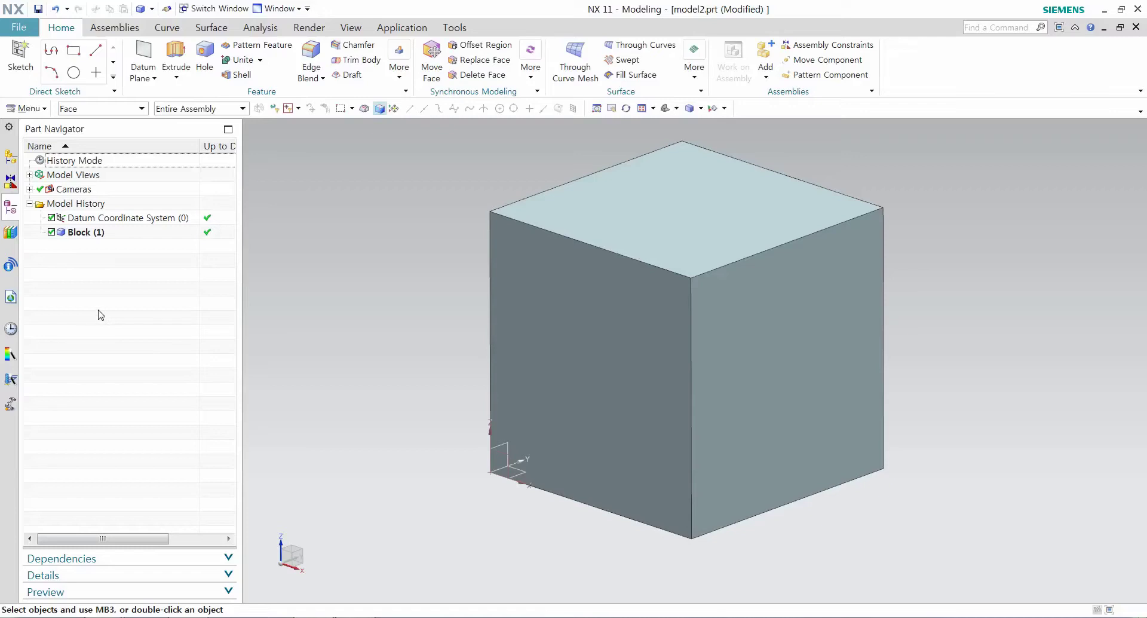
# Sketch a rectangle about 116 × 81 mm around the origin on the default XY plane, overlapping the block's corner, and finish the sketch
pyautogui.click(24, 66)
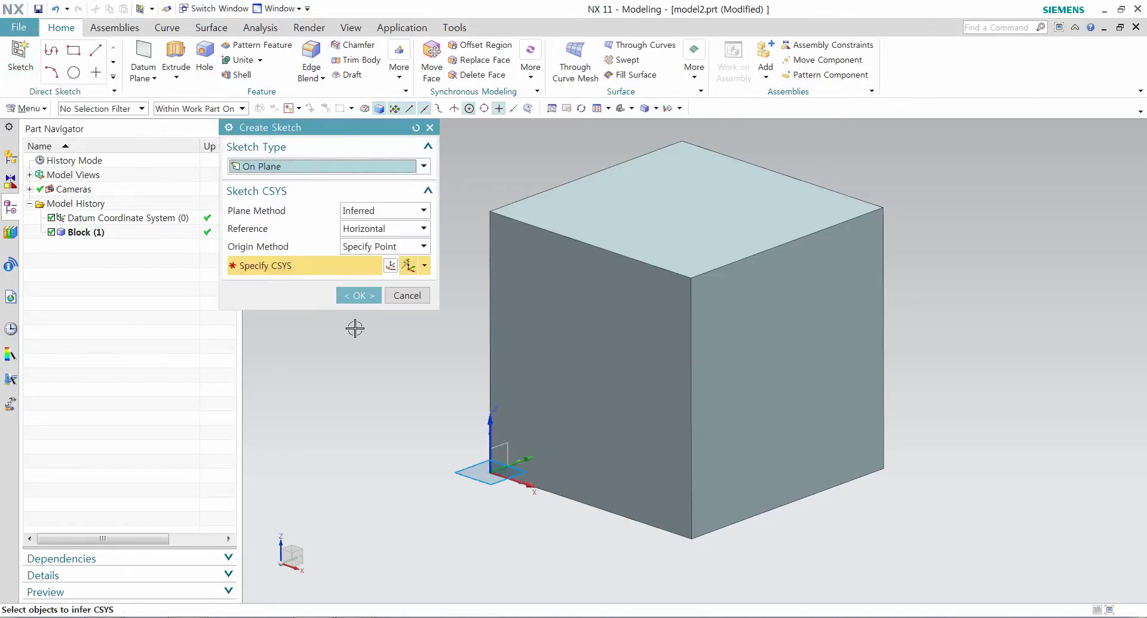
pyautogui.click(358, 296)
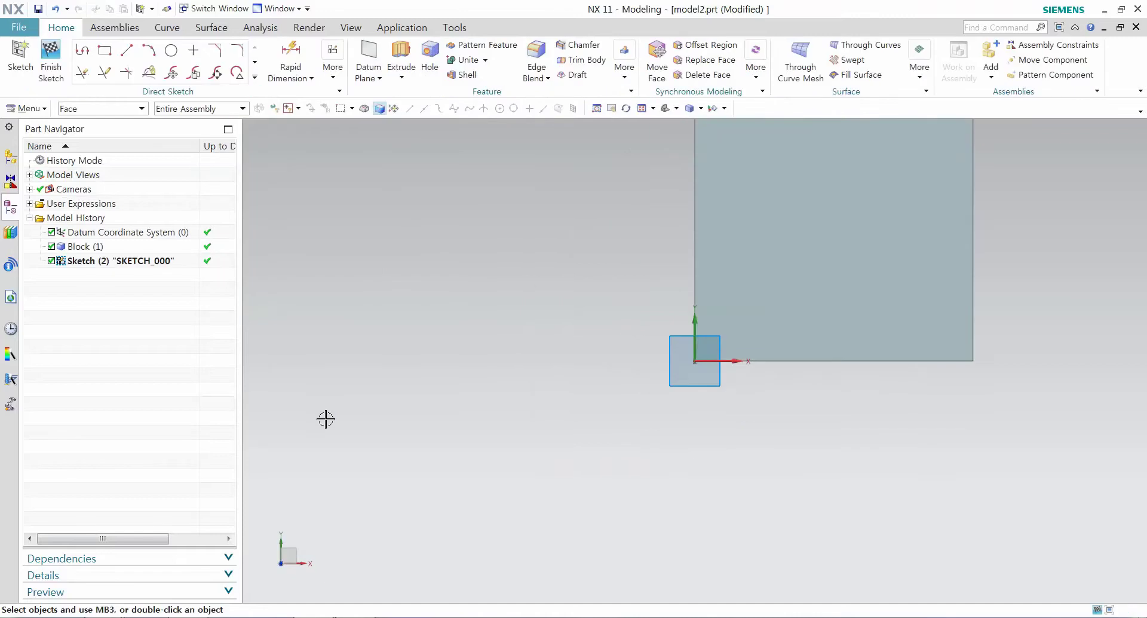
pyautogui.click(106, 55)
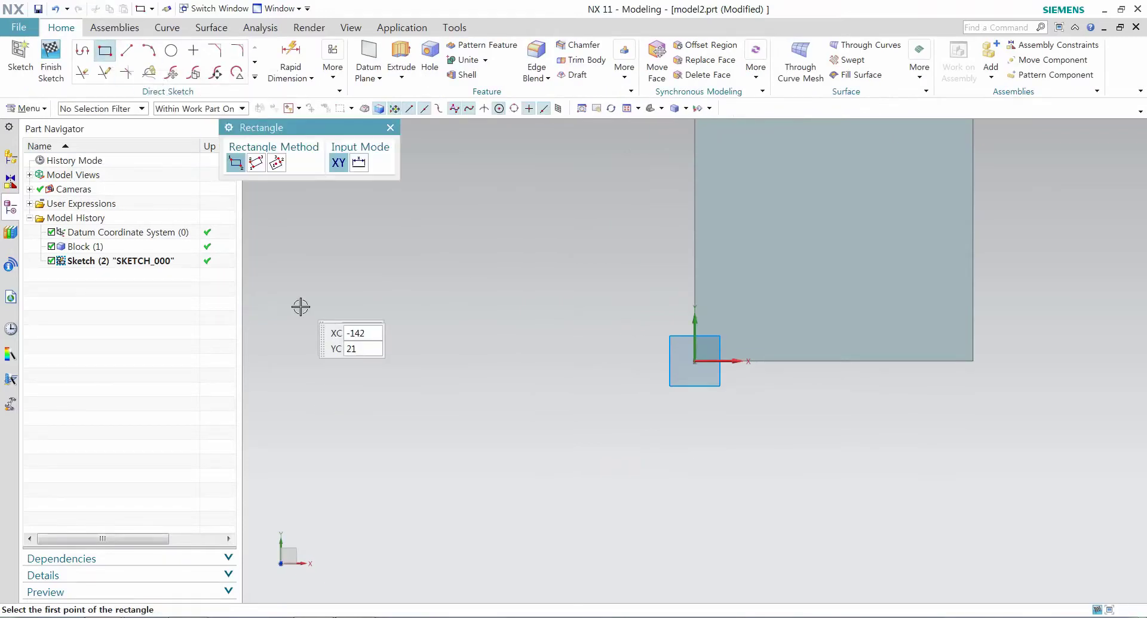
pyautogui.click(514, 289)
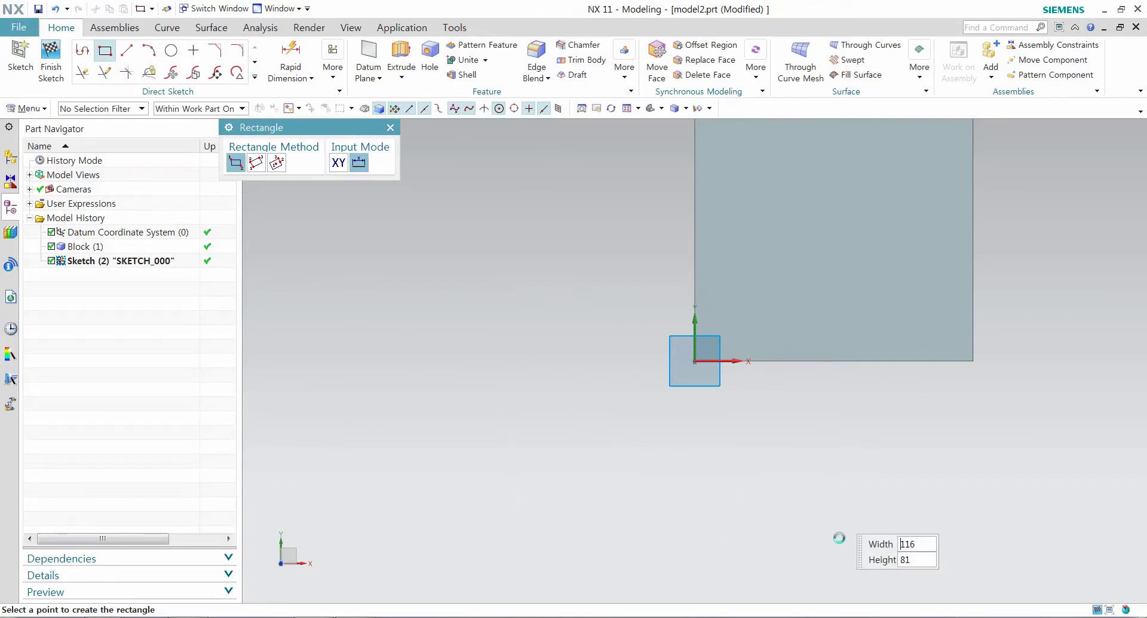
pyautogui.click(837, 513)
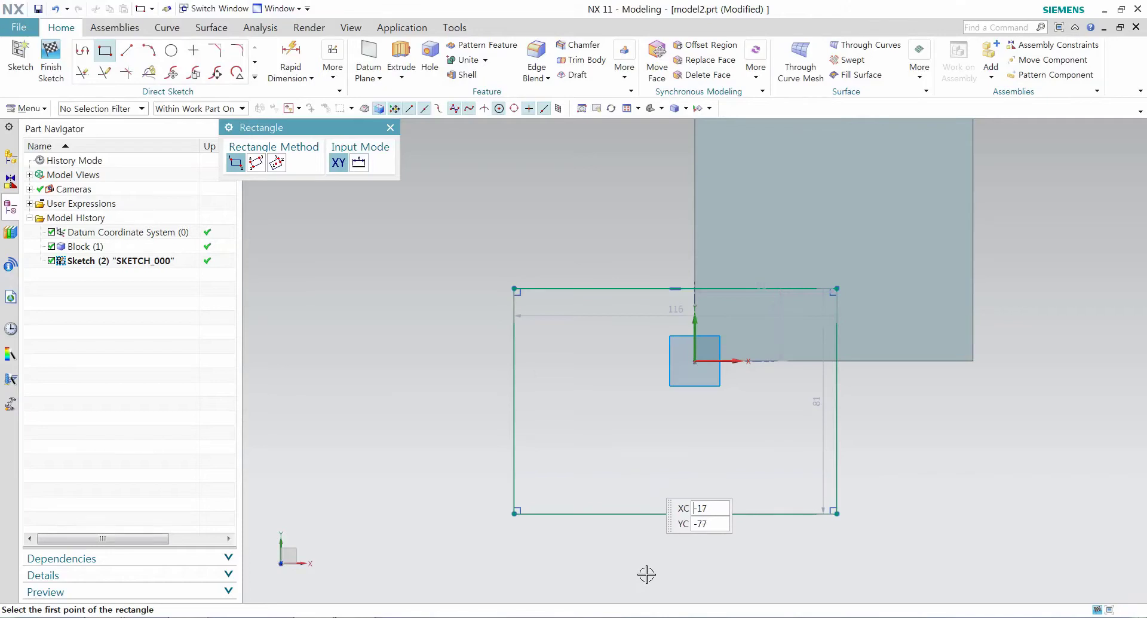
pyautogui.click(53, 57)
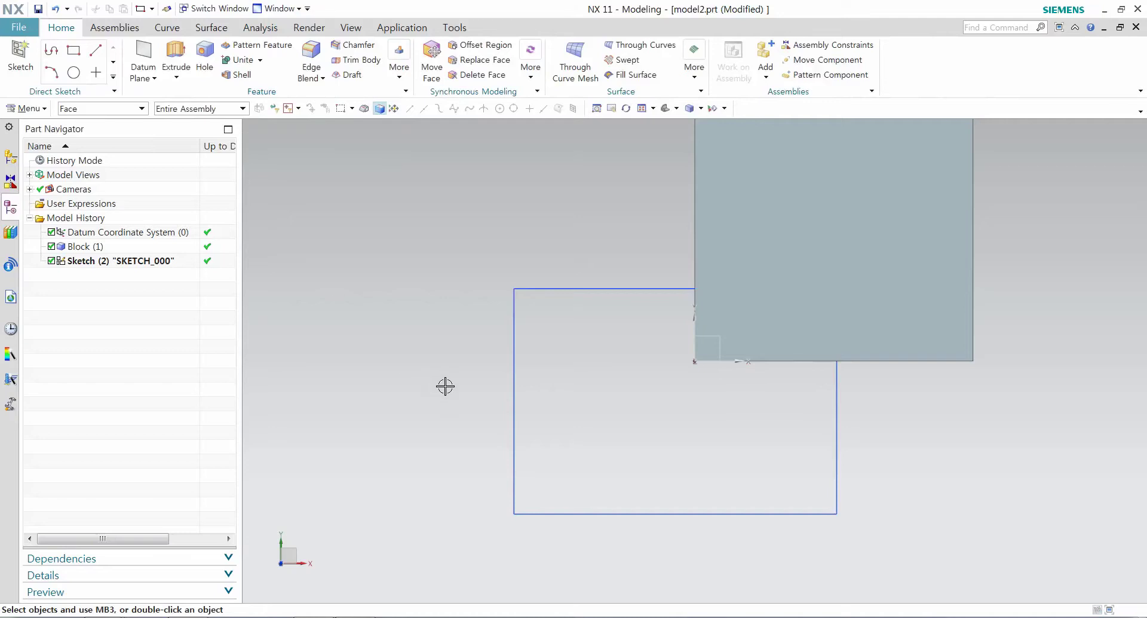
# Set the selection filter to Sketch, select all sketches in the part, and clear the selection
pyautogui.moveTo(453, 415)
pyautogui.mouseDown(button='middle')
pyautogui.moveTo(446, 356)
pyautogui.moveTo(451, 377)
pyautogui.mouseUp(button='middle')
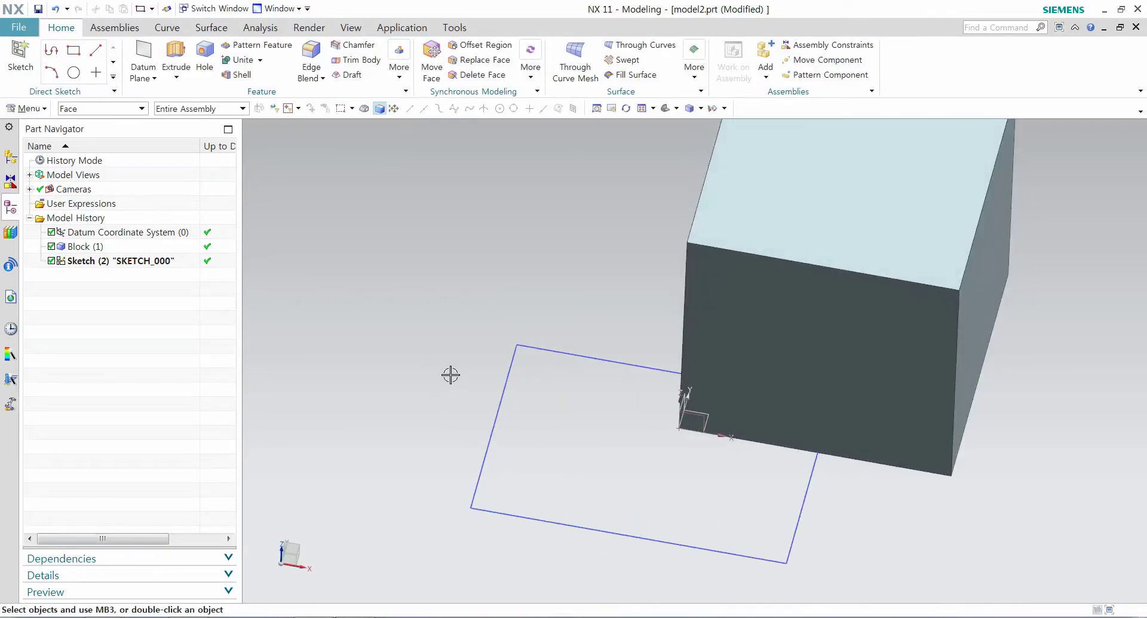
pyautogui.click(142, 108)
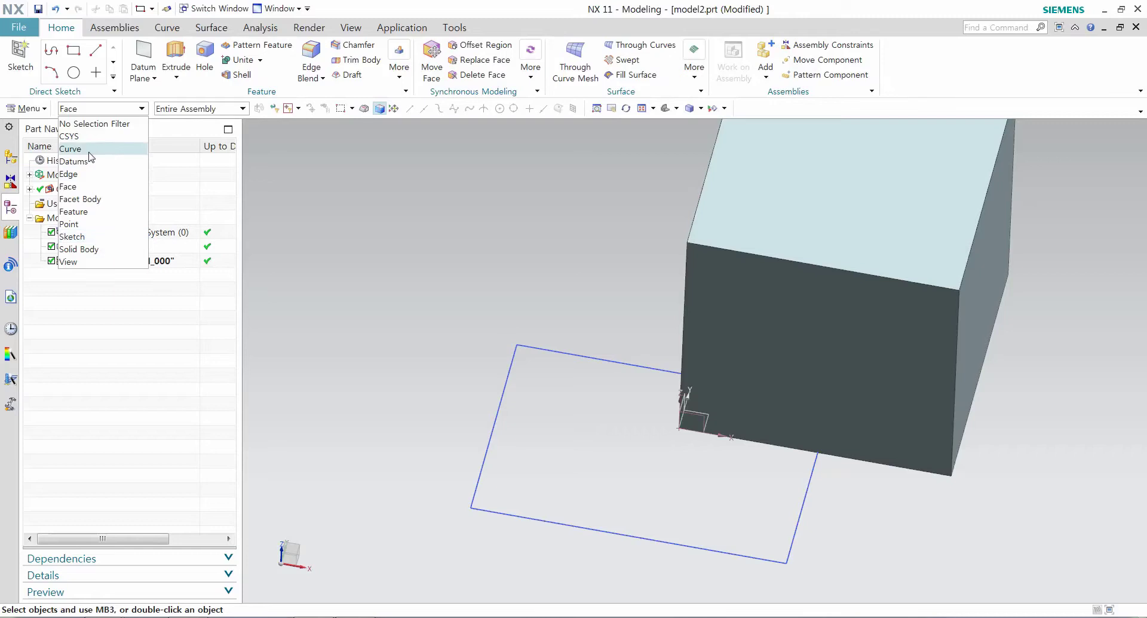
pyautogui.click(100, 237)
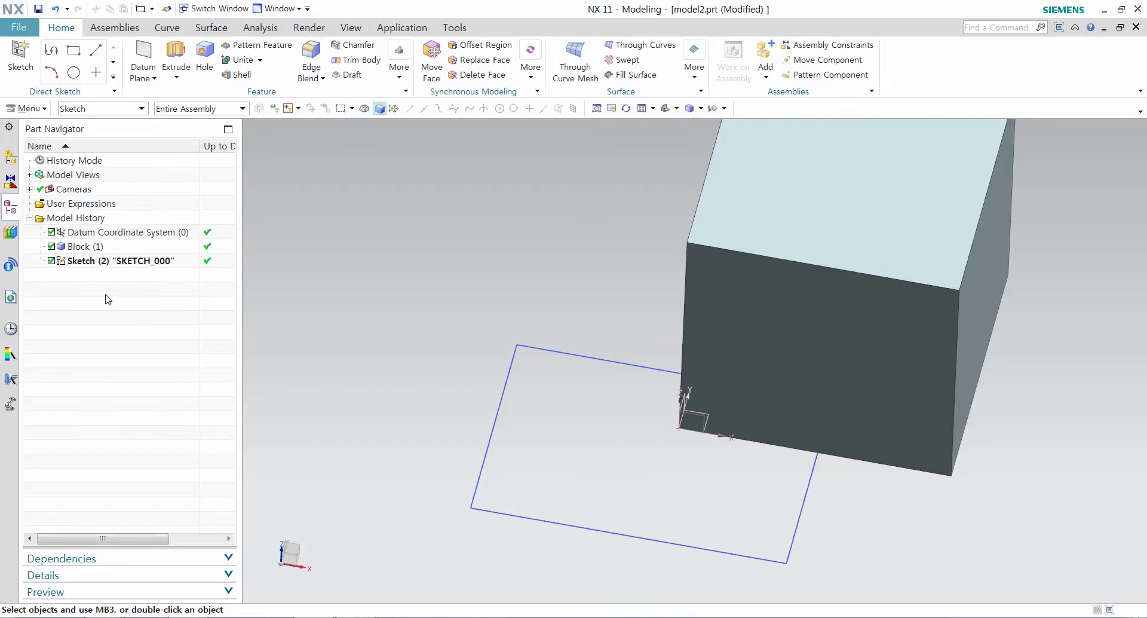
pyautogui.click(107, 299)
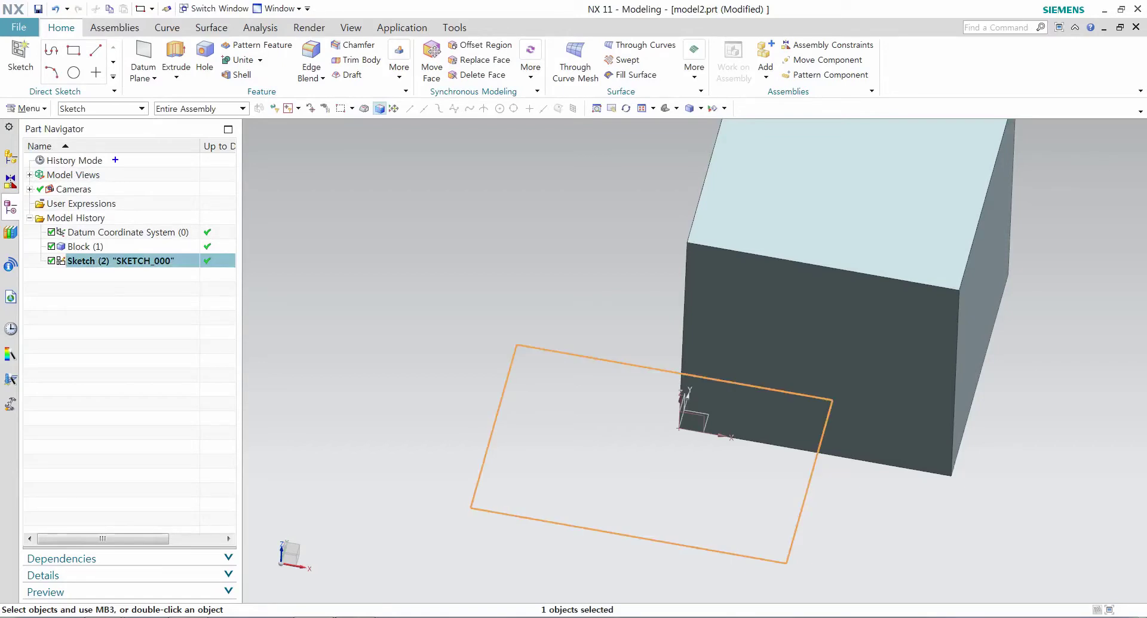
pyautogui.moveTo(52, 272)
pyautogui.mouseDown()
pyautogui.moveTo(180, 276)
pyautogui.moveTo(194, 246)
pyautogui.mouseUp()
pyautogui.moveTo(522, 423)
pyautogui.mouseDown()
pyautogui.moveTo(473, 402)
pyautogui.moveTo(523, 416)
pyautogui.moveTo(503, 435)
pyautogui.mouseUp()
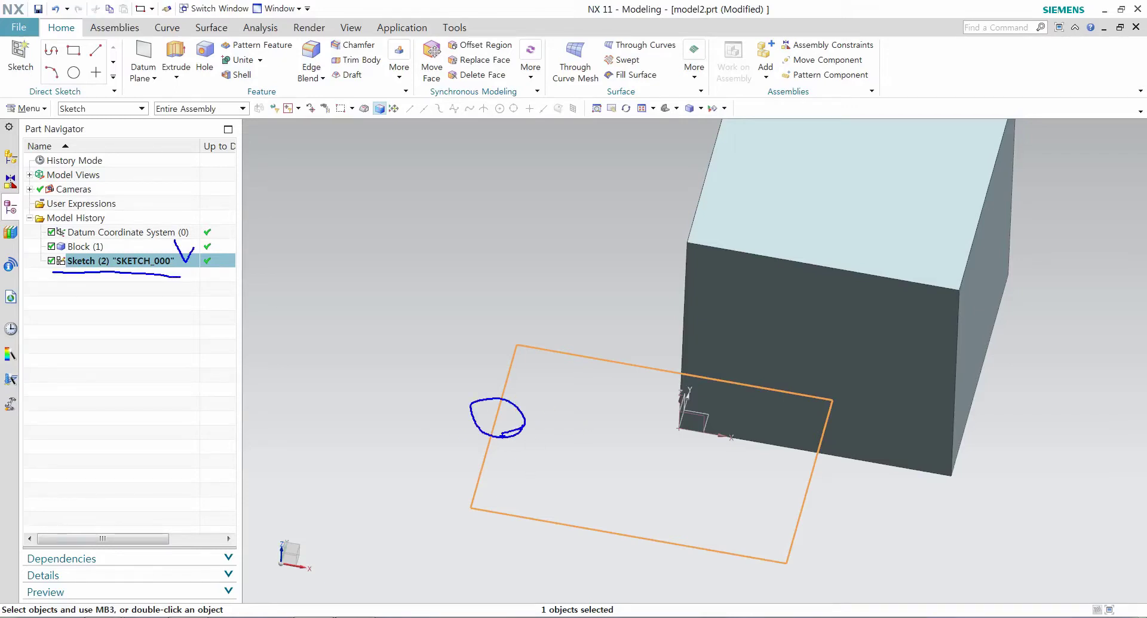
pyautogui.moveTo(544, 615)
pyautogui.mouseDown()
pyautogui.moveTo(612, 609)
pyautogui.moveTo(578, 589)
pyautogui.moveTo(537, 614)
pyautogui.mouseUp()
pyautogui.press('Escape')
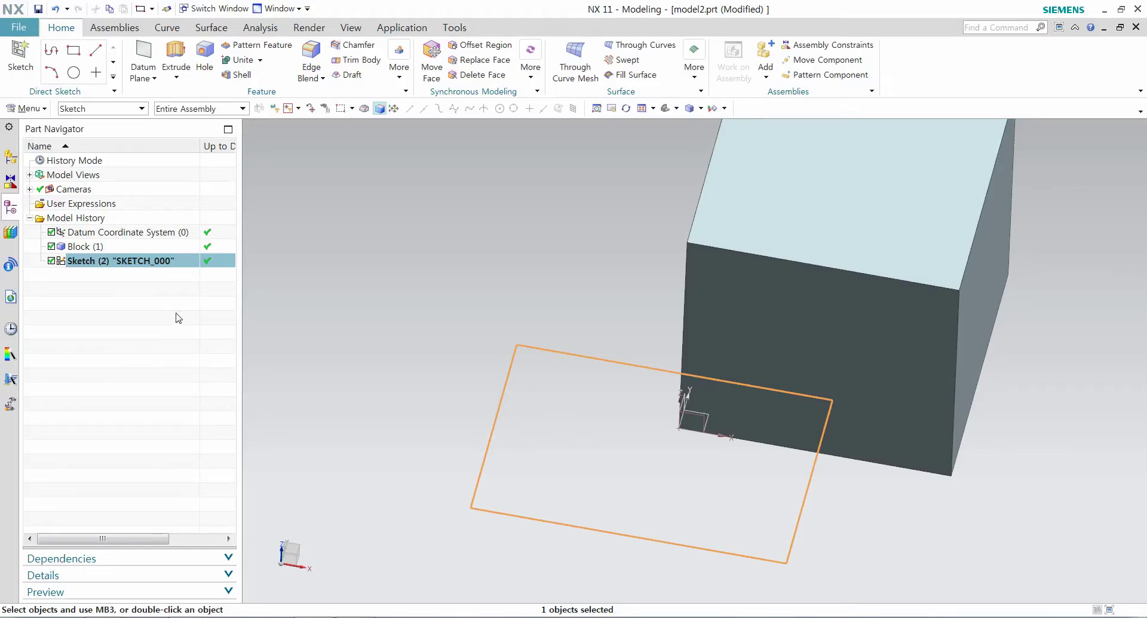
pyautogui.press('Escape')
# Change the selection filter to Curve, select all curves of the rectangle, and clear the selection
pyautogui.click(136, 111)
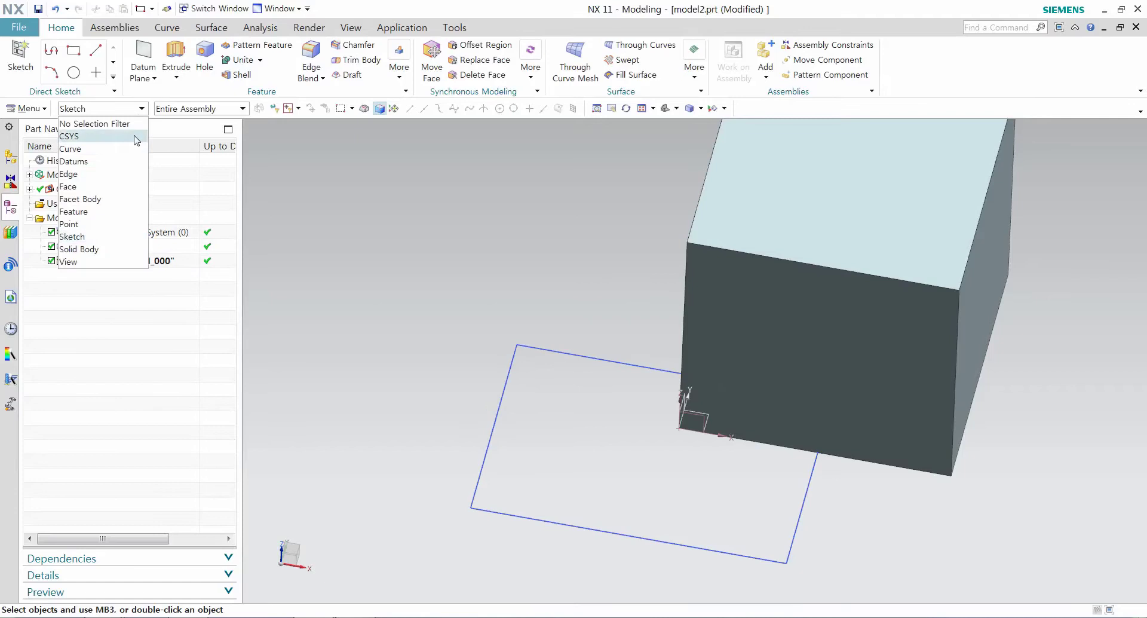
pyautogui.click(115, 149)
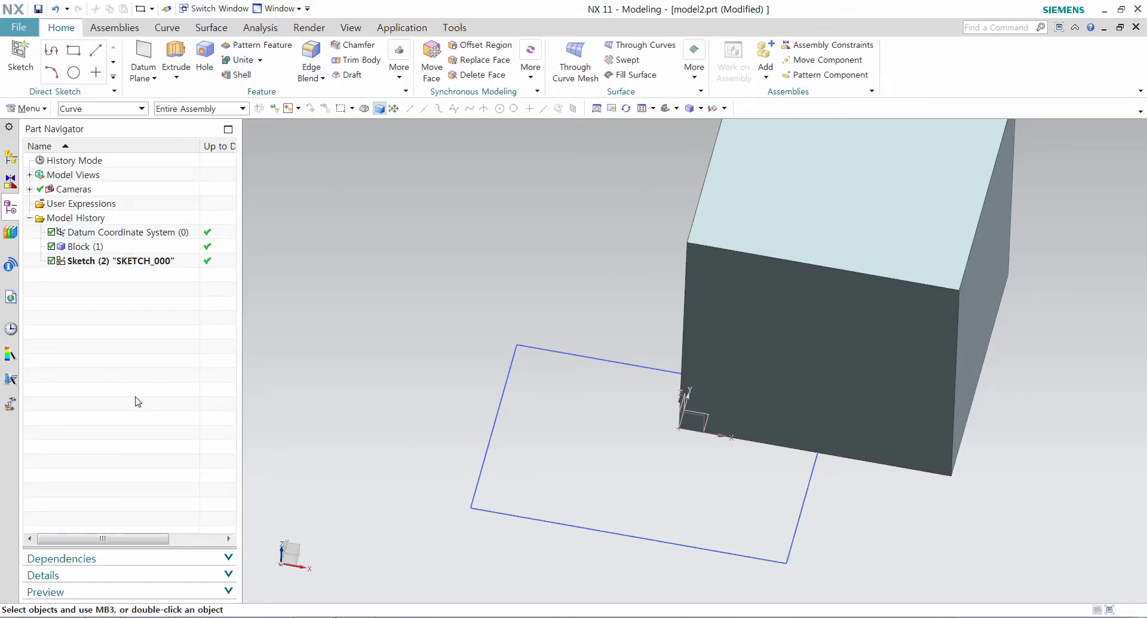
pyautogui.hotkey('ctrl', 'a')
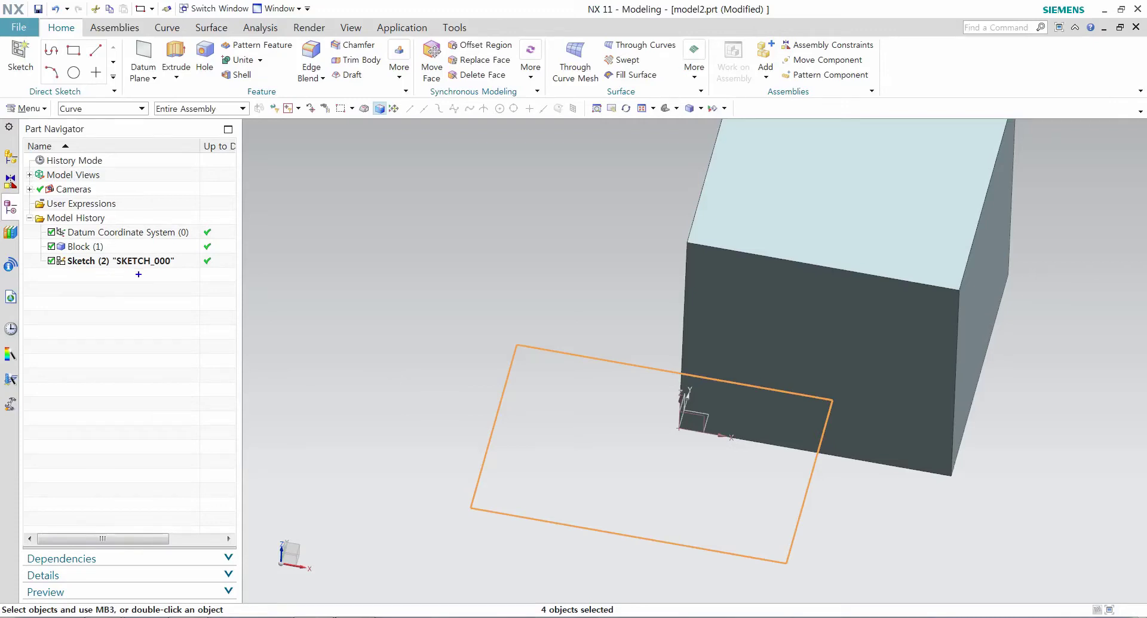
pyautogui.moveTo(190, 252)
pyautogui.mouseDown()
pyautogui.moveTo(166, 267)
pyautogui.moveTo(190, 271)
pyautogui.mouseUp()
pyautogui.moveTo(532, 615)
pyautogui.mouseDown()
pyautogui.moveTo(522, 603)
pyautogui.moveTo(529, 617)
pyautogui.mouseUp()
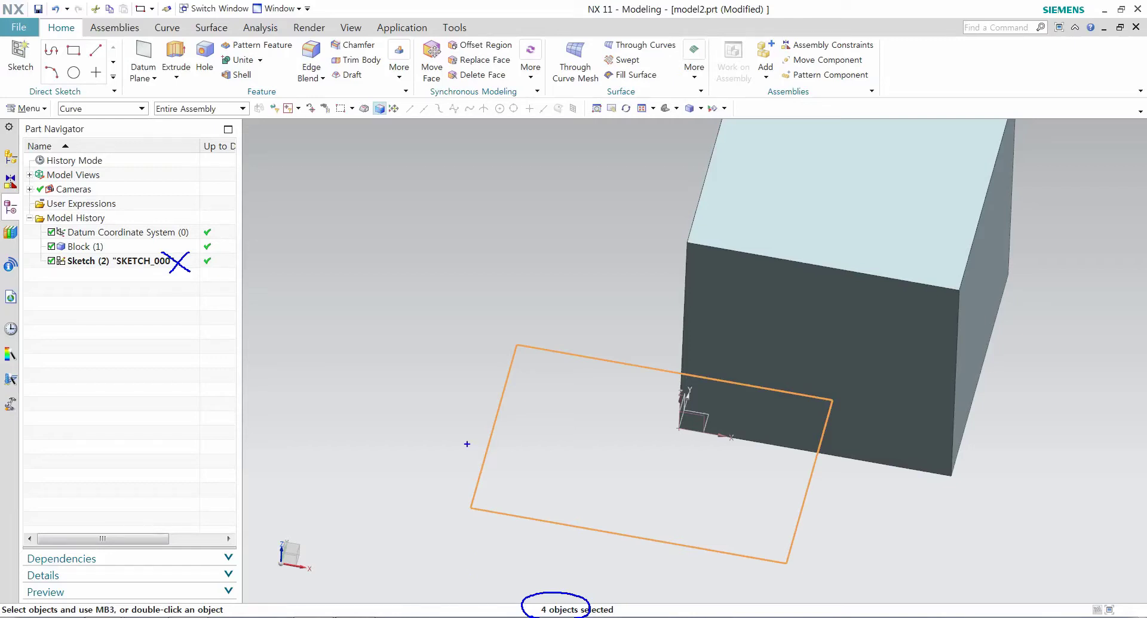
pyautogui.moveTo(467, 442); pyautogui.dragTo(500, 455)
pyautogui.moveTo(526, 509); pyautogui.dragTo(556, 521)
pyautogui.moveTo(784, 517); pyautogui.dragTo(813, 528)
pyautogui.moveTo(627, 351); pyautogui.dragTo(652, 365)
pyautogui.moveTo(61, 114); pyautogui.dragTo(86, 113)
pyautogui.press('Escape')
pyautogui.press('Escape')
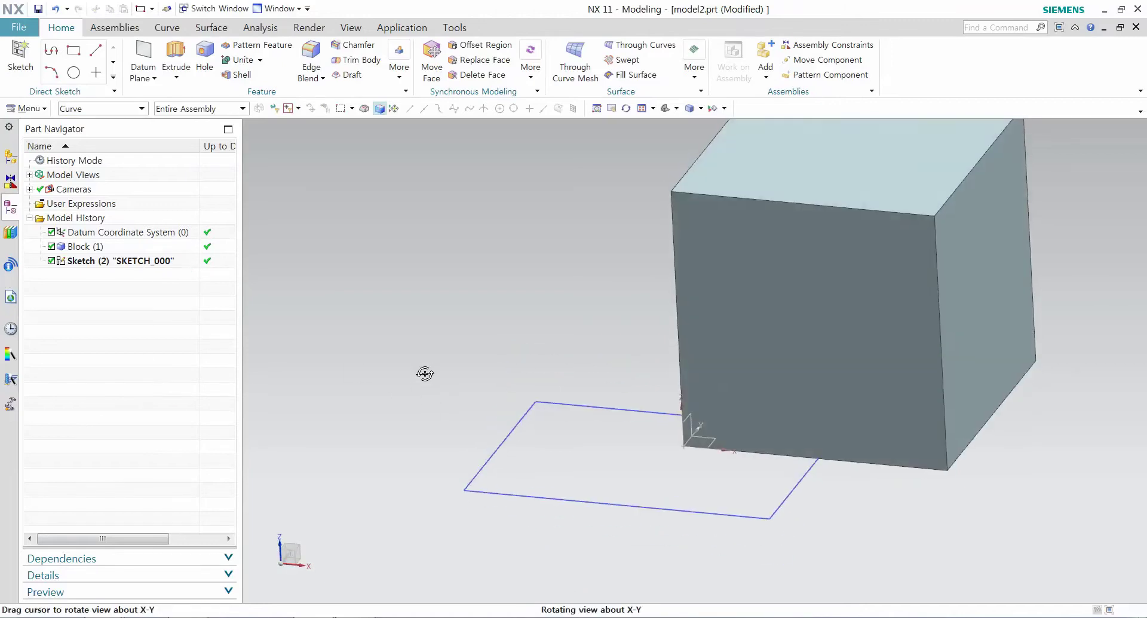